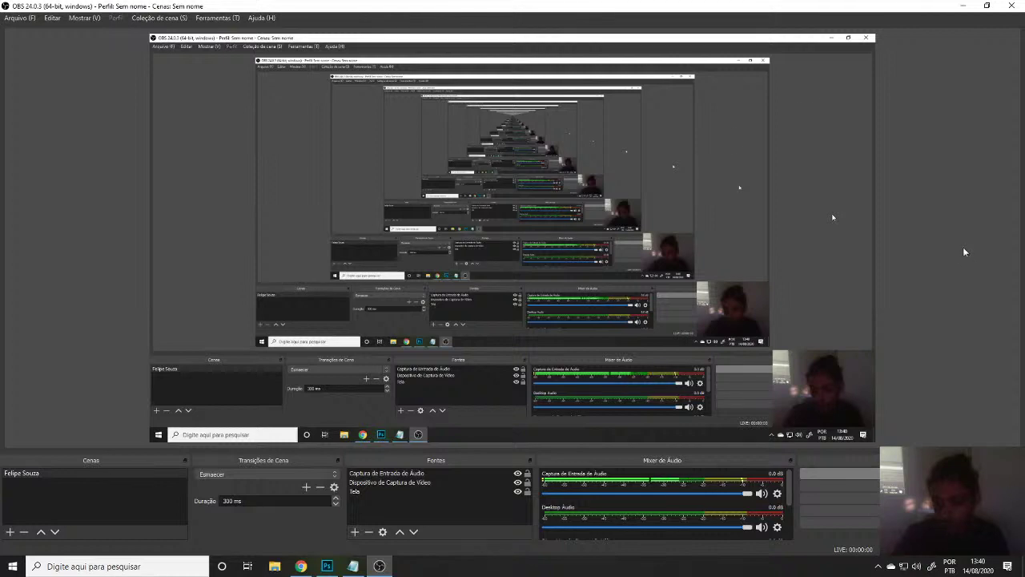
# Switch to Chrome to check the live YouTube Studio stream titled 'Photoshop'.
pyautogui.click(963, 5)
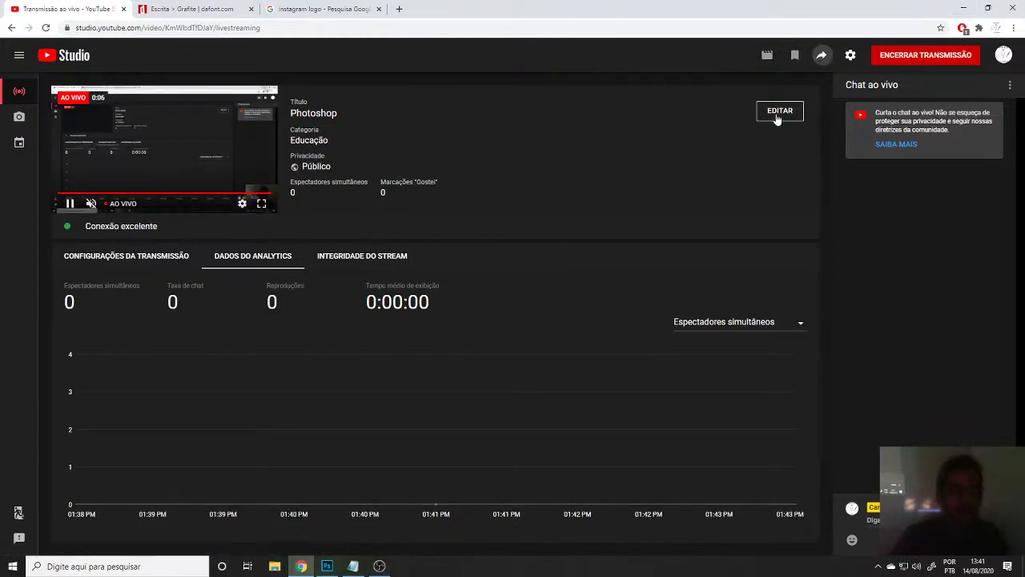
# Minimize the browser and bring up Photoshop's Home screen with its recent files.
pyautogui.click(965, 7)
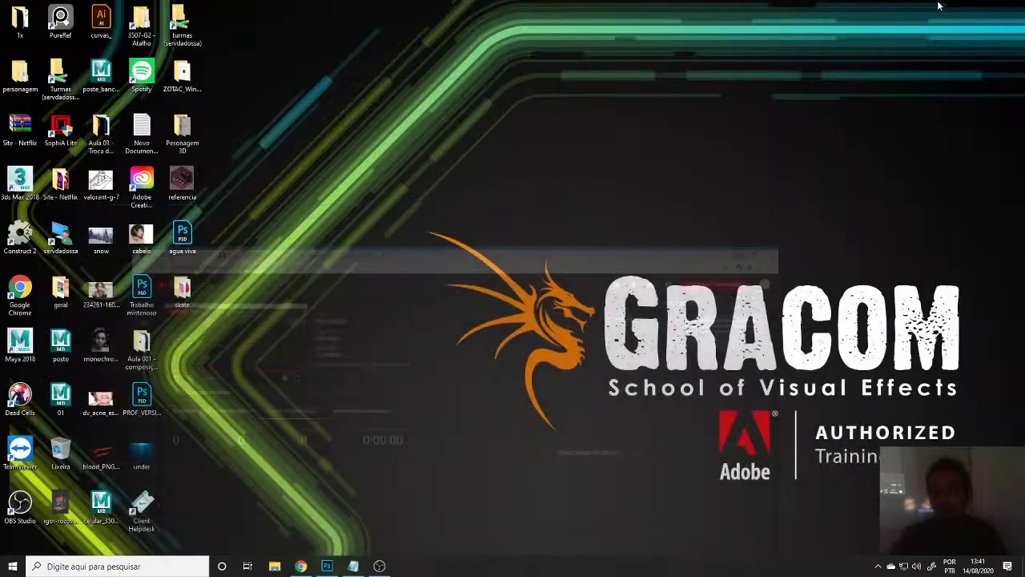
pyautogui.click(327, 566)
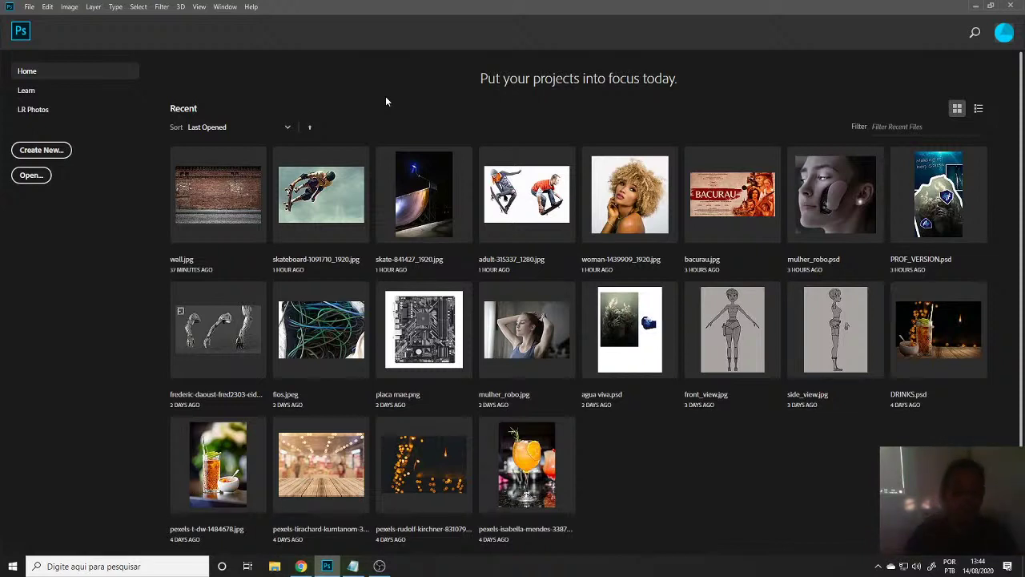
# Bring forward the Notepad brief: social media banner, skate circuit, YouTube and Instagram broadcast.
pyautogui.click(347, 567)
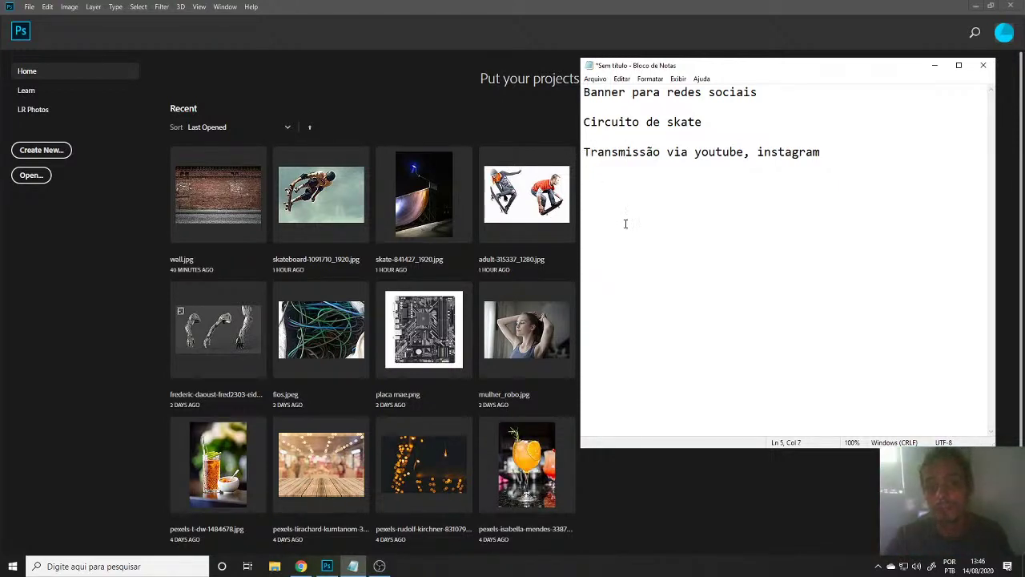
pyautogui.click(828, 155)
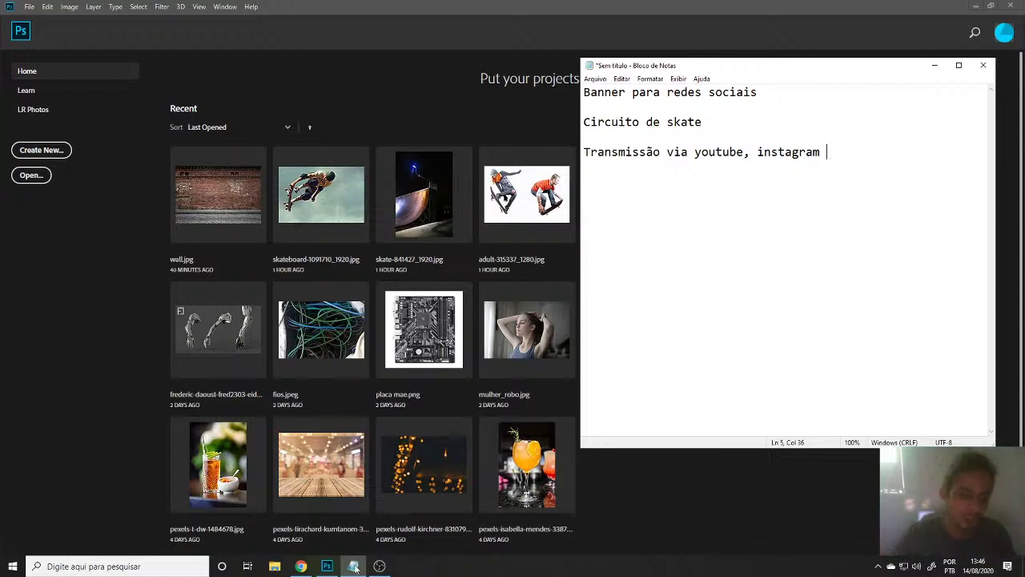
# Replace the instagram logo image search with a Google Images search for 'banner'.
pyautogui.click(300, 567)
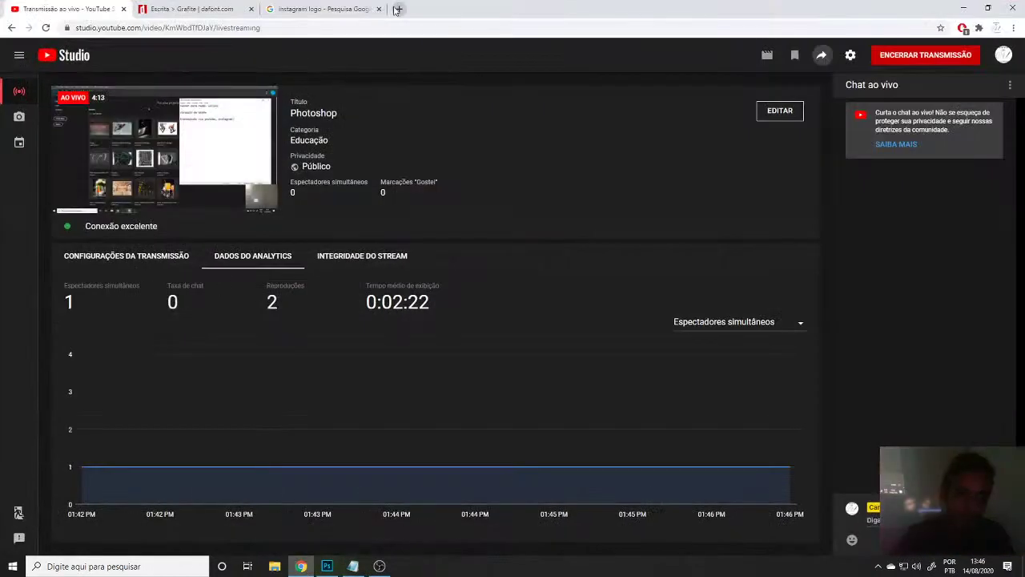
pyautogui.click(337, 9)
pyautogui.scroll(5, 384, 185)
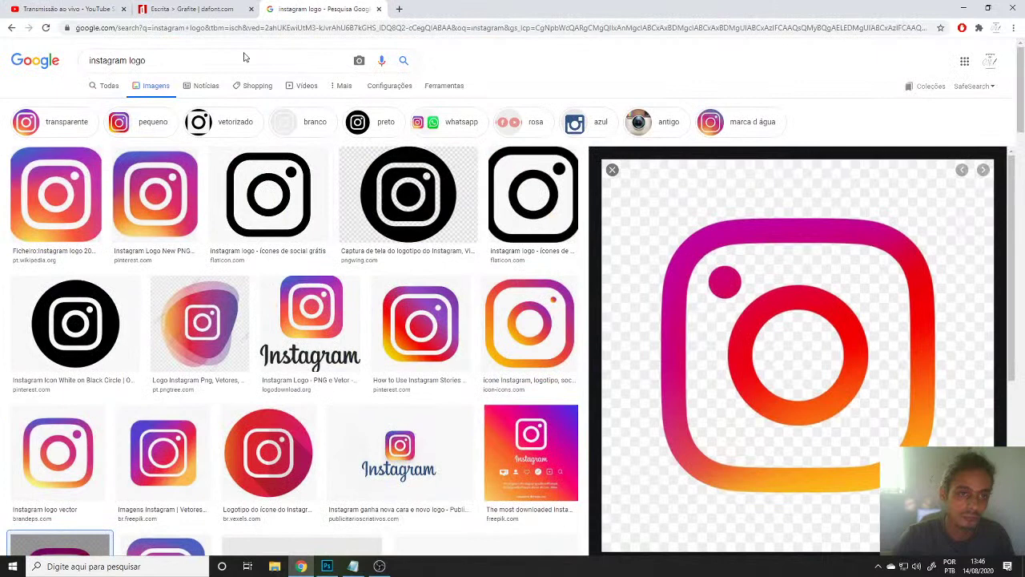
pyautogui.tripleClick(171, 62)
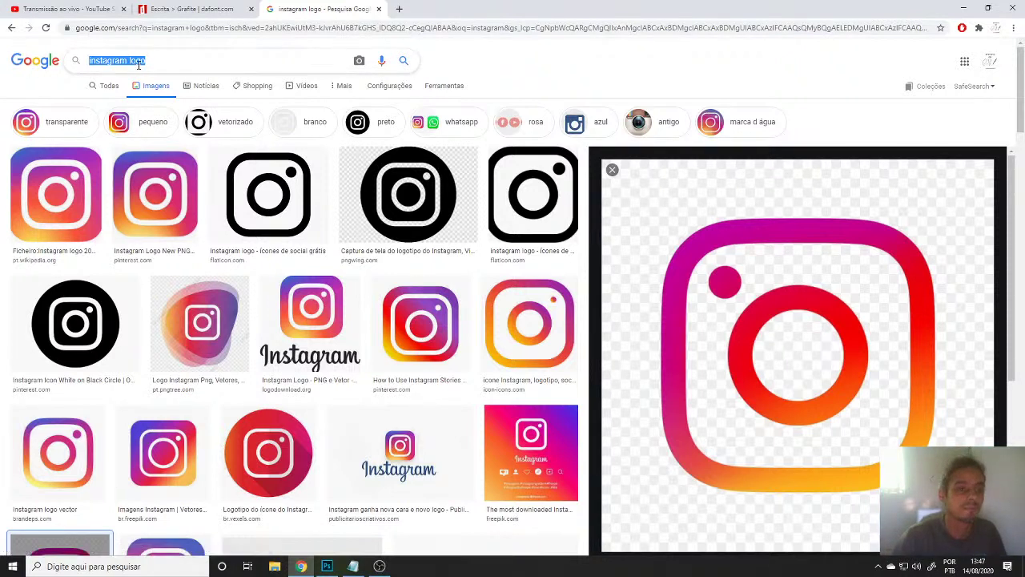
pyautogui.press('BackSpace')
pyautogui.write('banner')
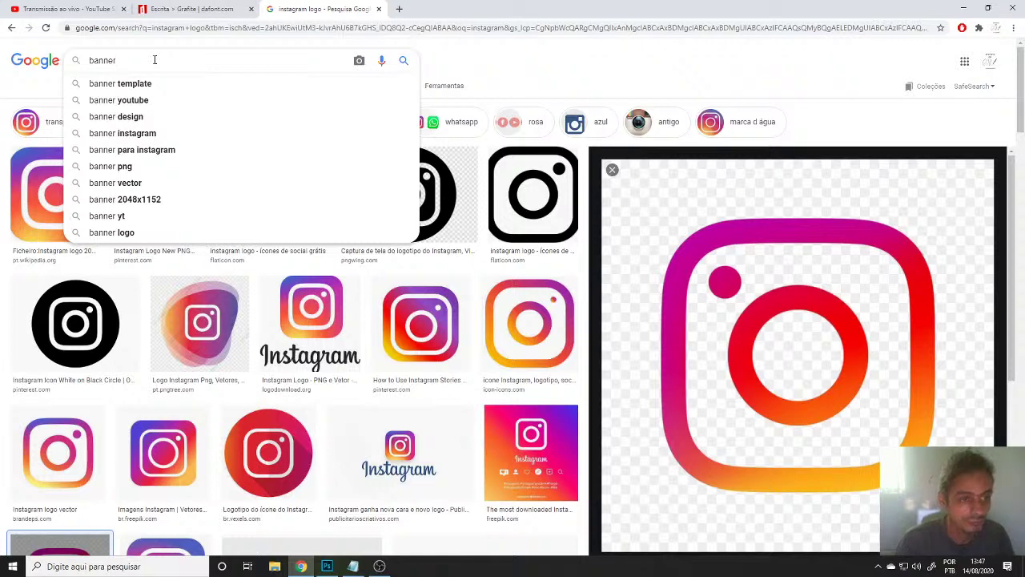
pyautogui.press('Return')
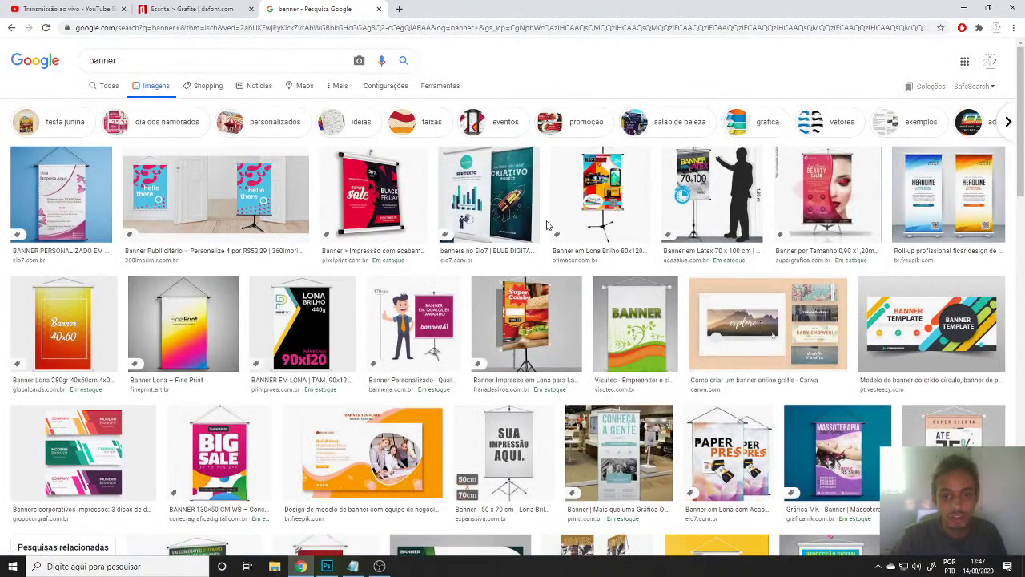
# Browse banner result previews, settling on the orange Freepik business banner template.
pyautogui.click(712, 196)
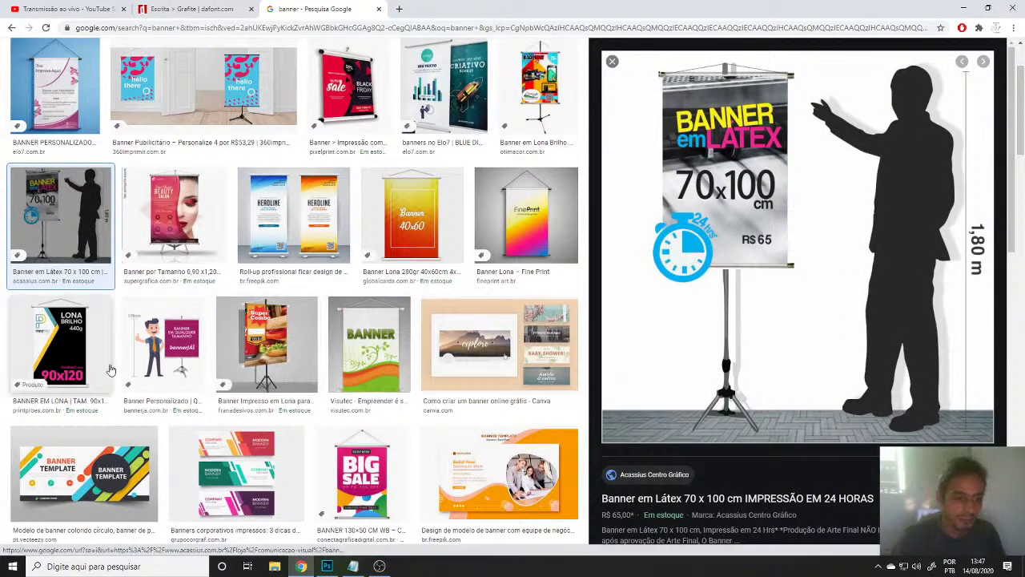
pyautogui.click(164, 345)
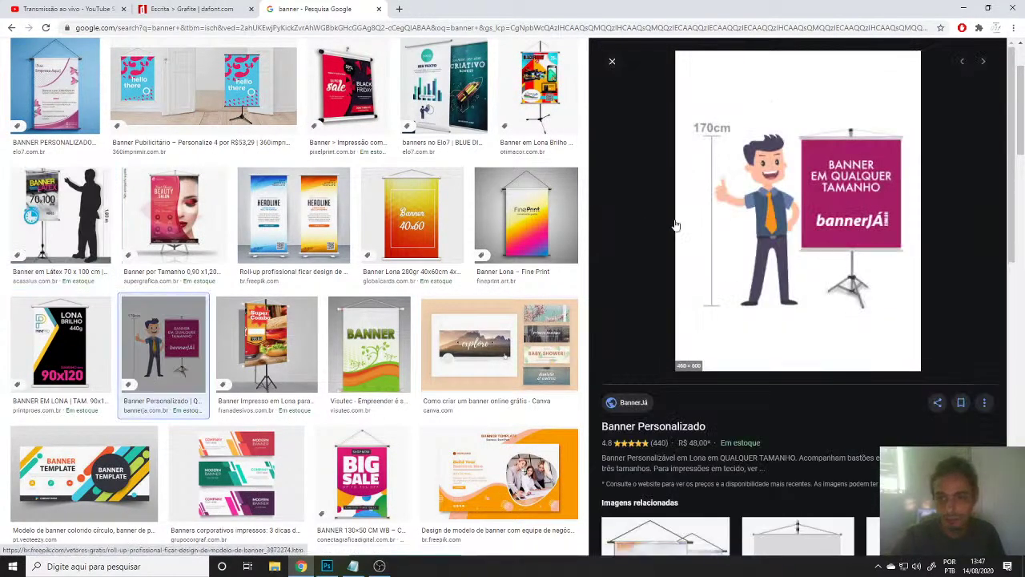
pyautogui.scroll(-1, 433, 304)
pyautogui.scroll(-2, 433, 305)
pyautogui.scroll(-1, 742, 350)
pyautogui.scroll(-2, 743, 351)
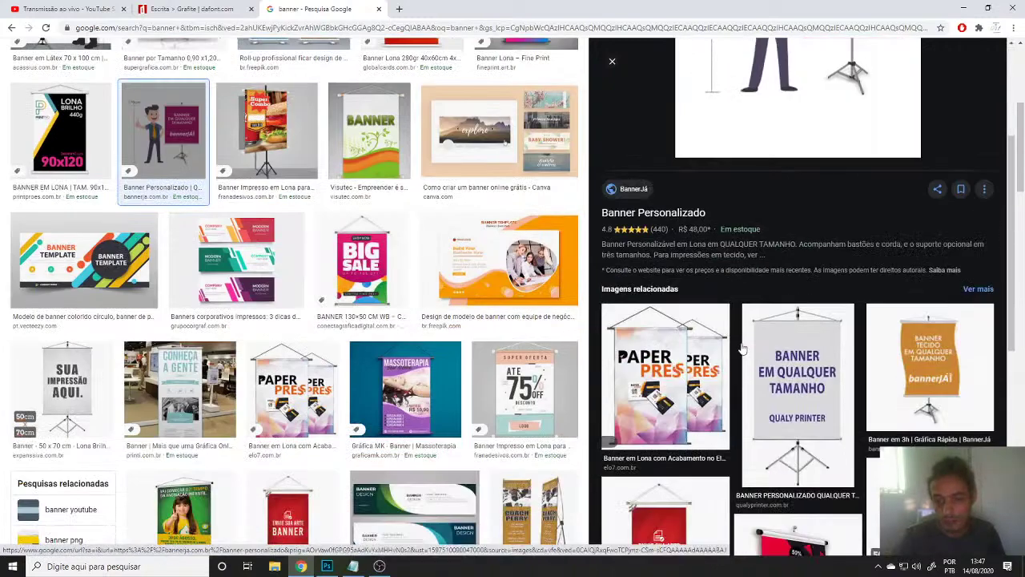
pyautogui.scroll(-3, 742, 350)
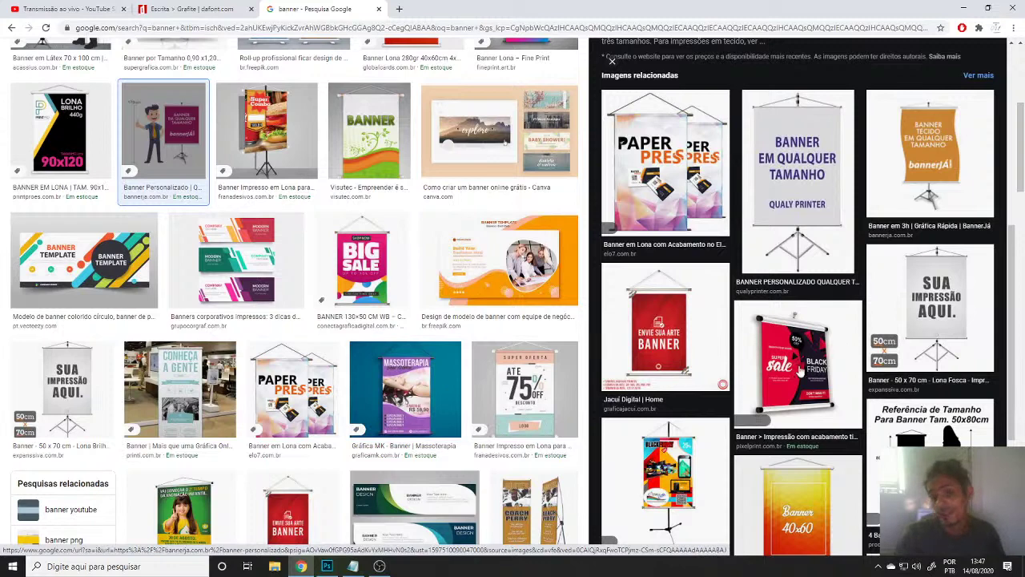
pyautogui.scroll(4, 798, 367)
pyautogui.scroll(2, 775, 255)
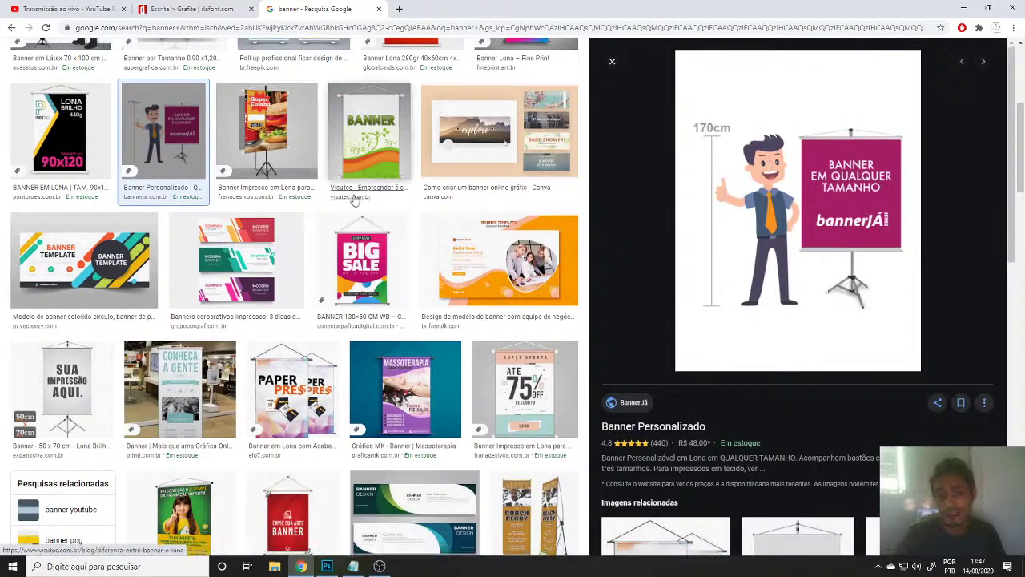
pyautogui.click(506, 270)
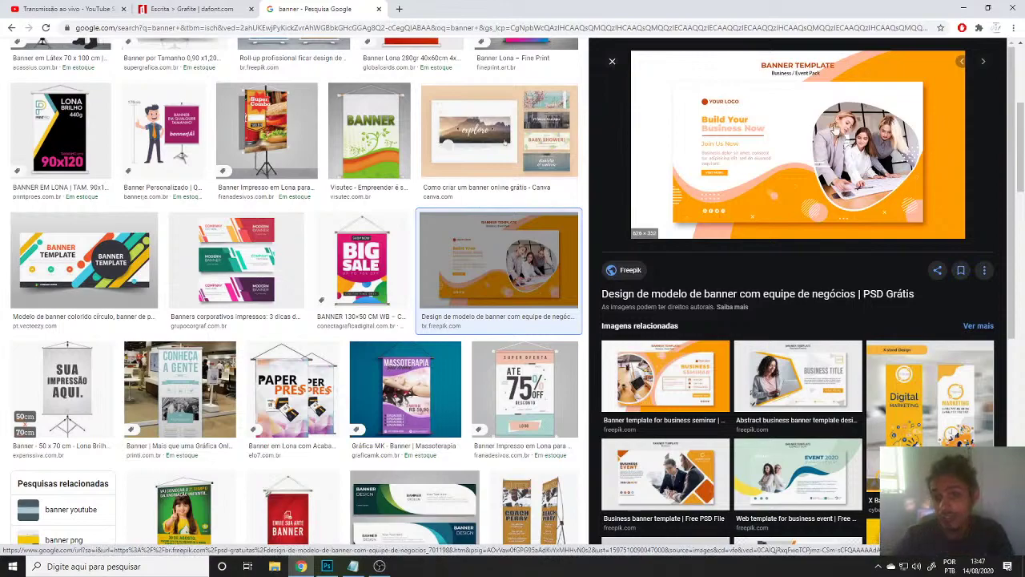
pyautogui.scroll(-4, 320, 241)
pyautogui.scroll(8, 276, 94)
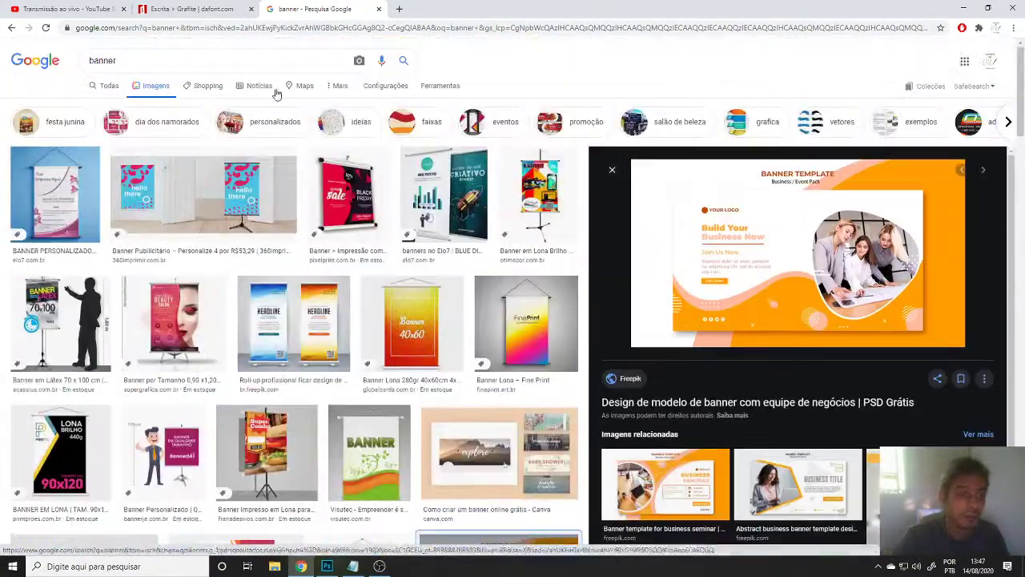
pyautogui.click(175, 59)
# Search Google Images for 'banner show instagram' and preview the Covid 19 and SALE templates.
pyautogui.write('show ')
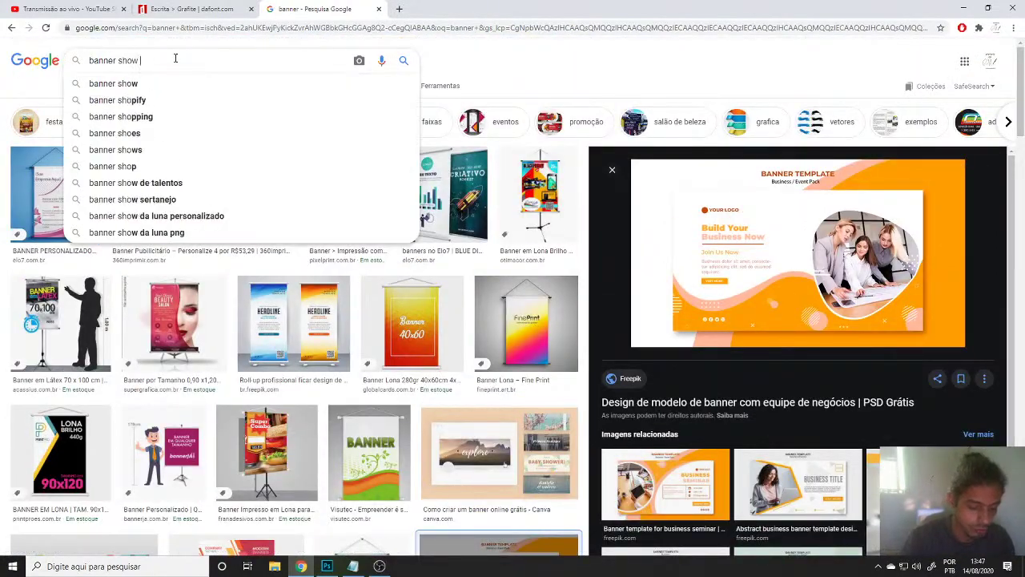
pyautogui.write('instagram')
pyautogui.press('Return')
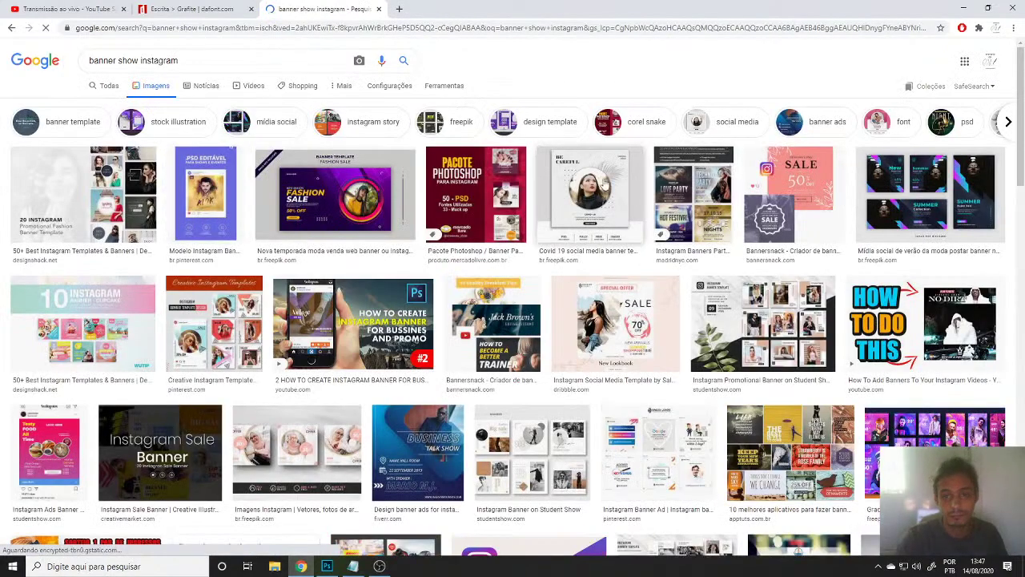
pyautogui.click(592, 188)
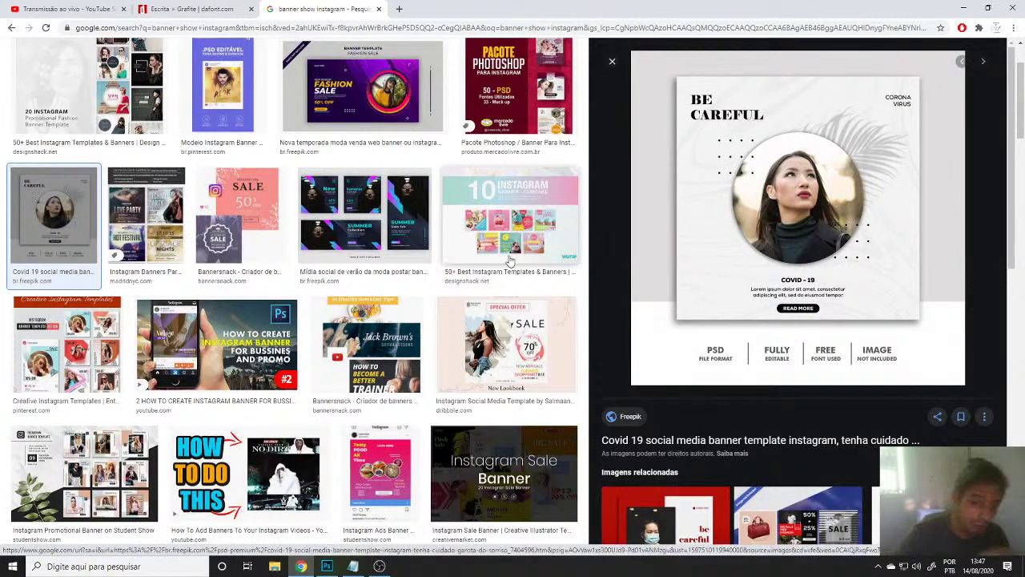
pyautogui.click(505, 344)
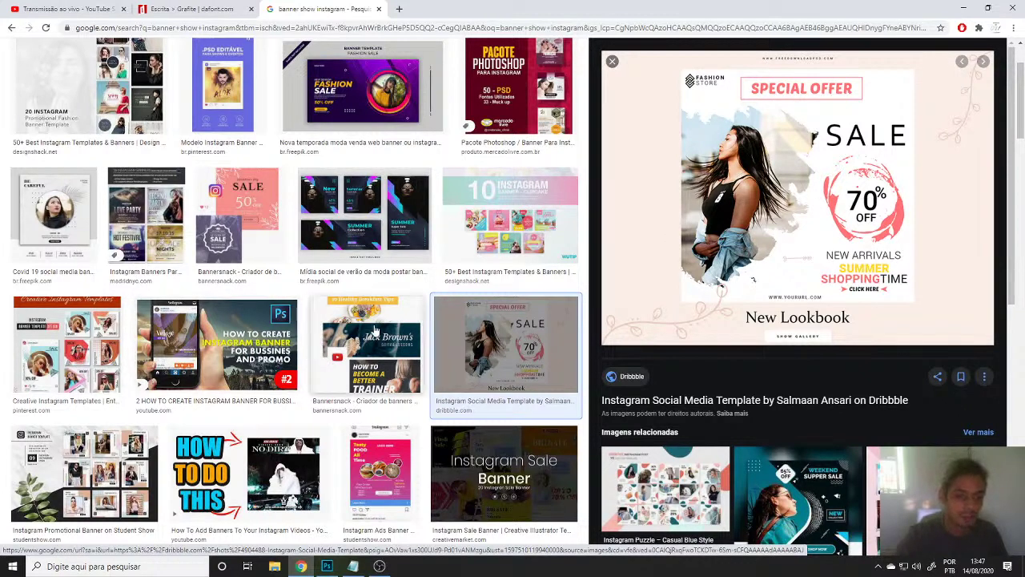
# Preview the guitar lessons and summer banners, close the preview, and bring up the Notepad brief.
pyautogui.click(376, 333)
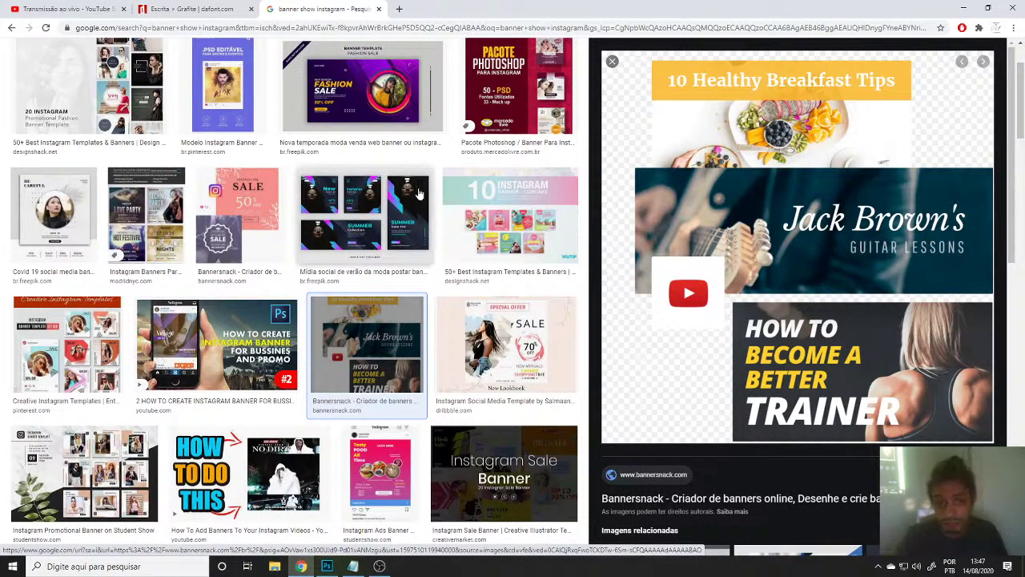
pyautogui.click(365, 214)
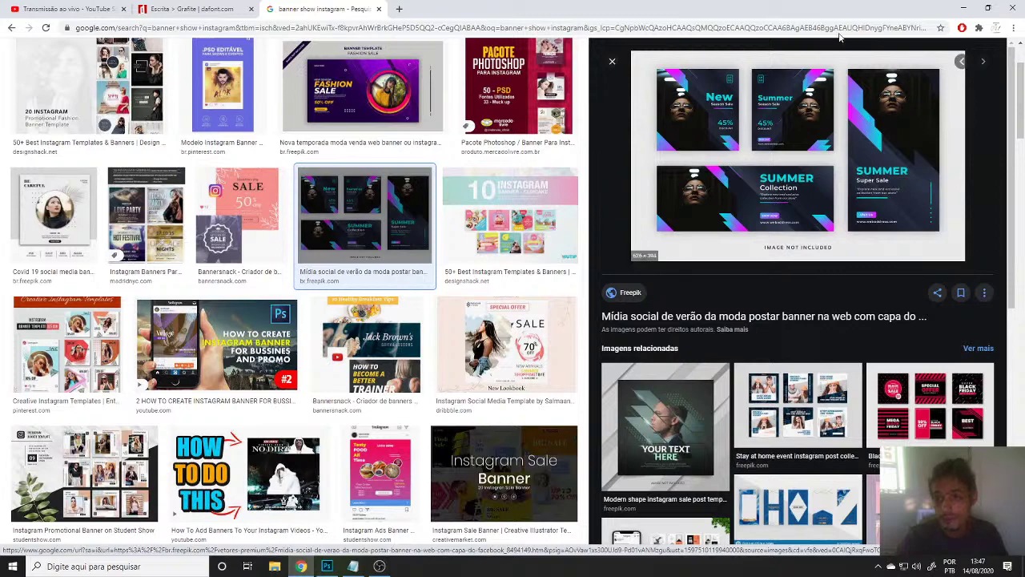
pyautogui.click(612, 63)
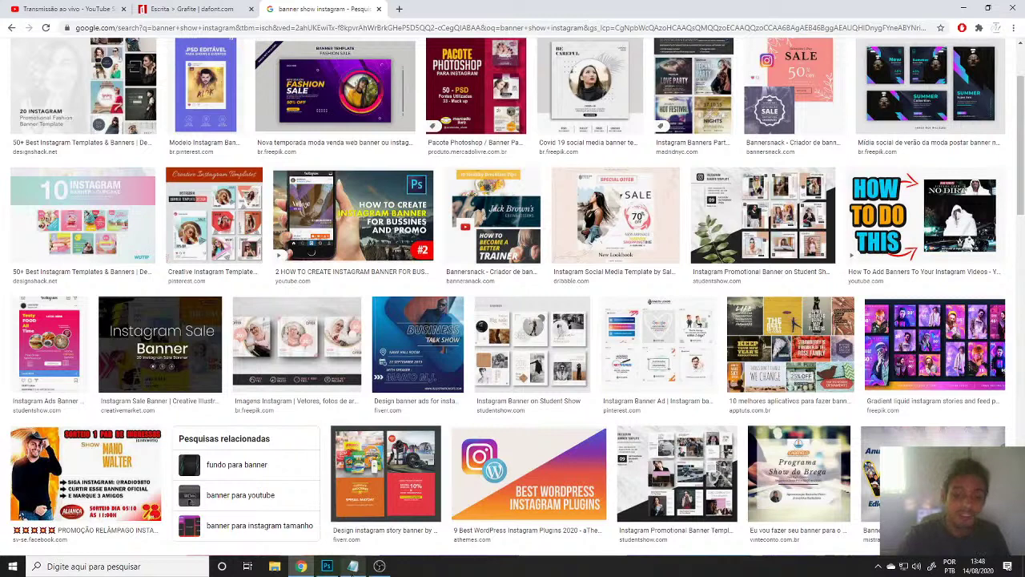
pyautogui.click(359, 505)
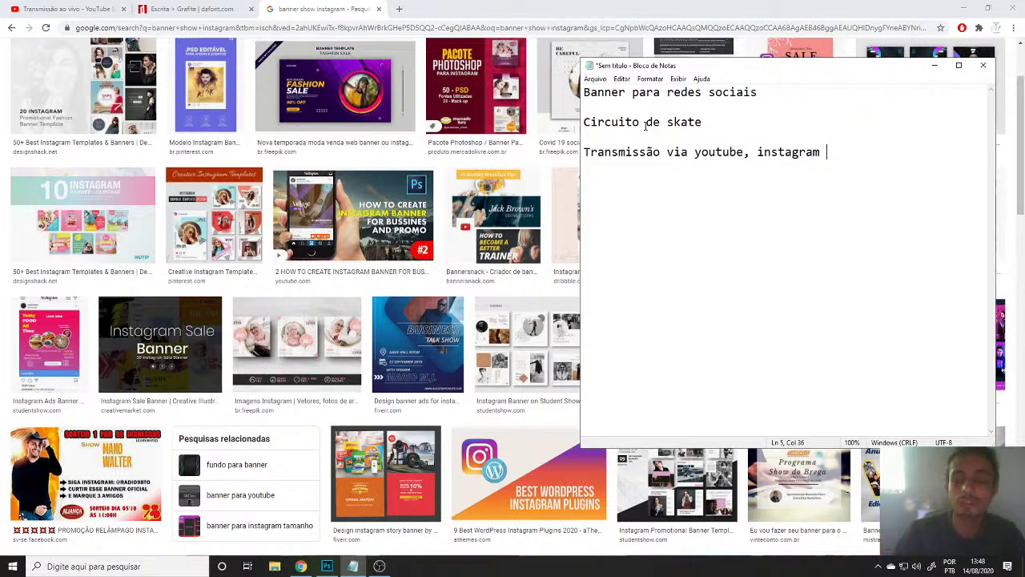
# Minimize Notepad and Chrome to reveal Photoshop's Home screen.
pyautogui.click(935, 65)
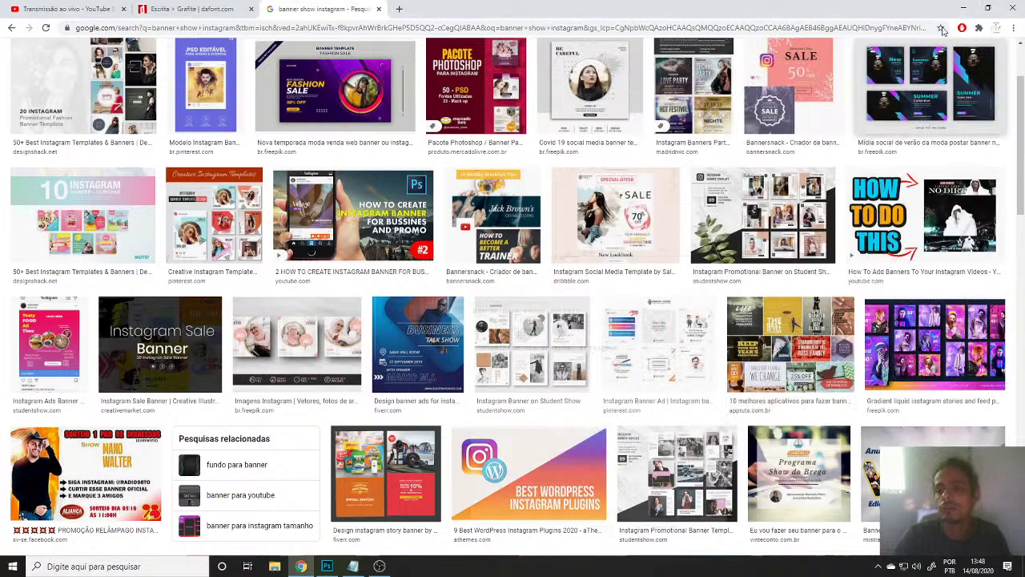
pyautogui.click(966, 9)
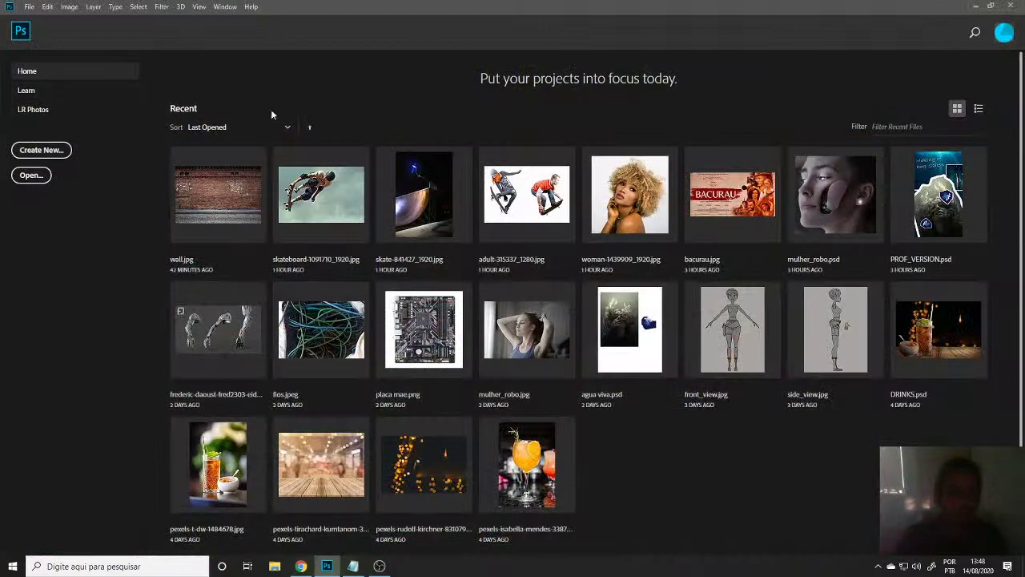
# Name a new document 'banner skate' and create it at 600 × 600 px, 300 ppi, white.
pyautogui.click(53, 152)
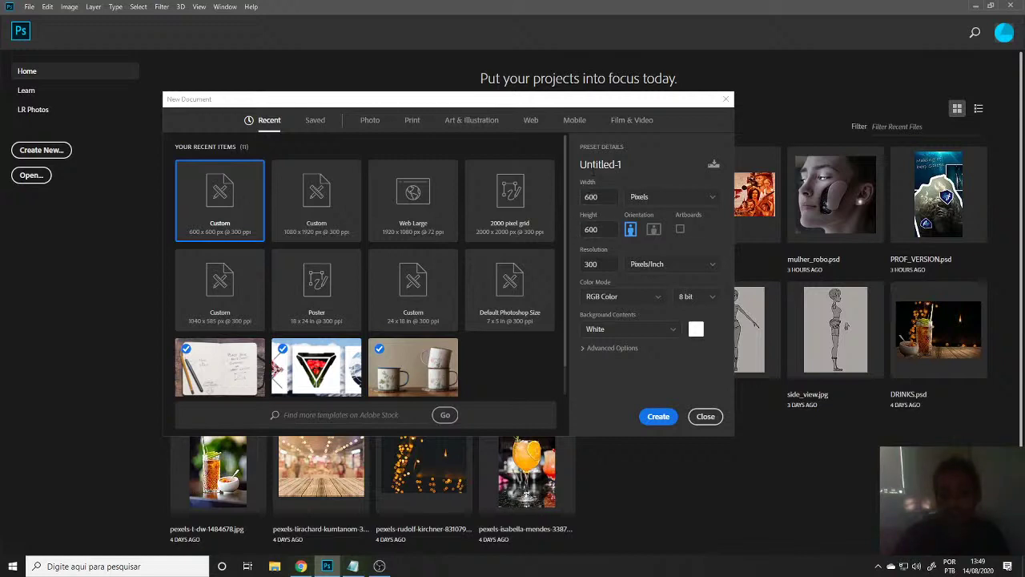
pyautogui.click(601, 165)
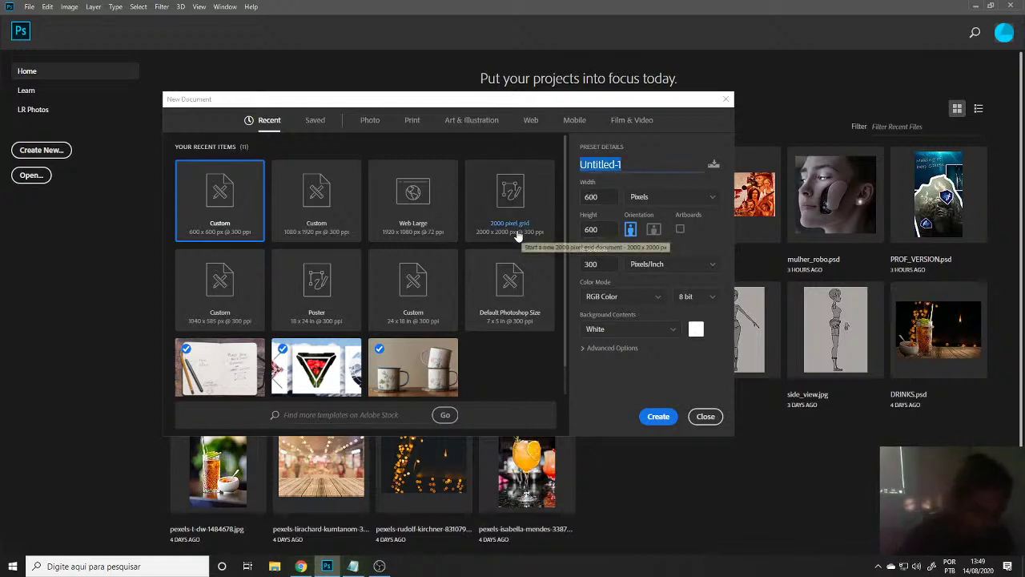
pyautogui.write('benn')
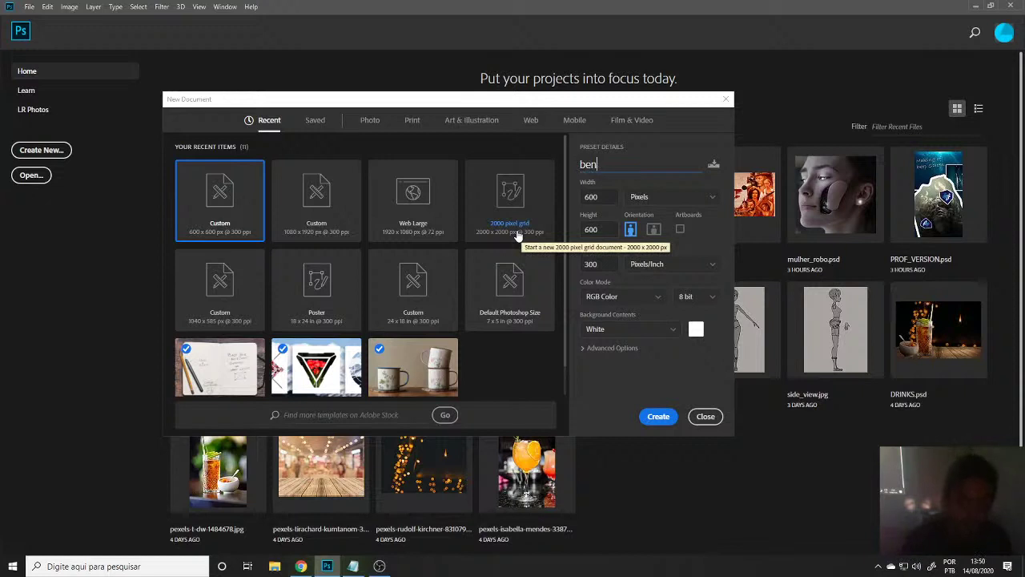
pyautogui.press('BackSpace')
pyautogui.press('BackSpace')
pyautogui.press('BackSpace')
pyautogui.write('anner ')
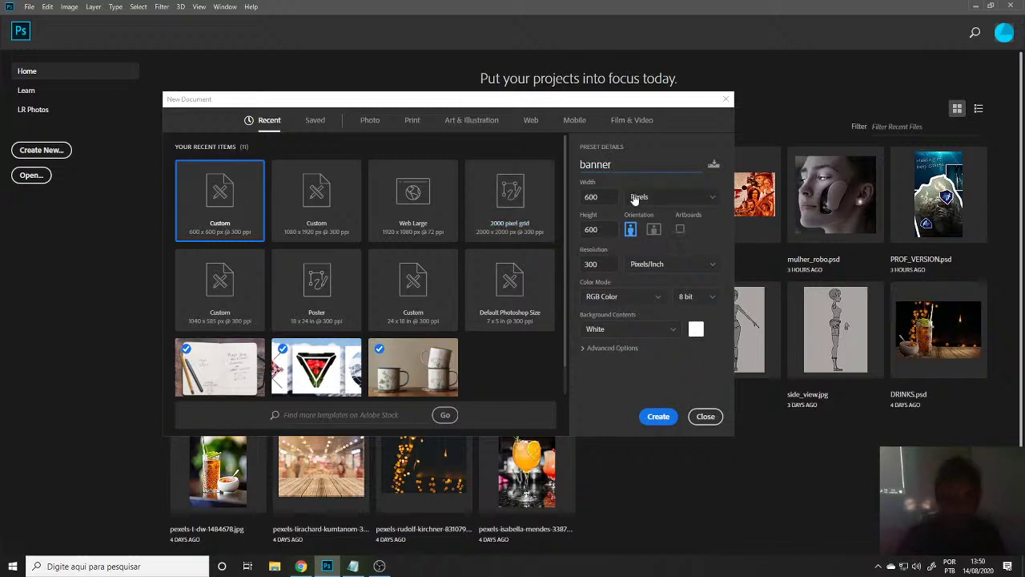
pyautogui.write('skate')
pyautogui.click(659, 418)
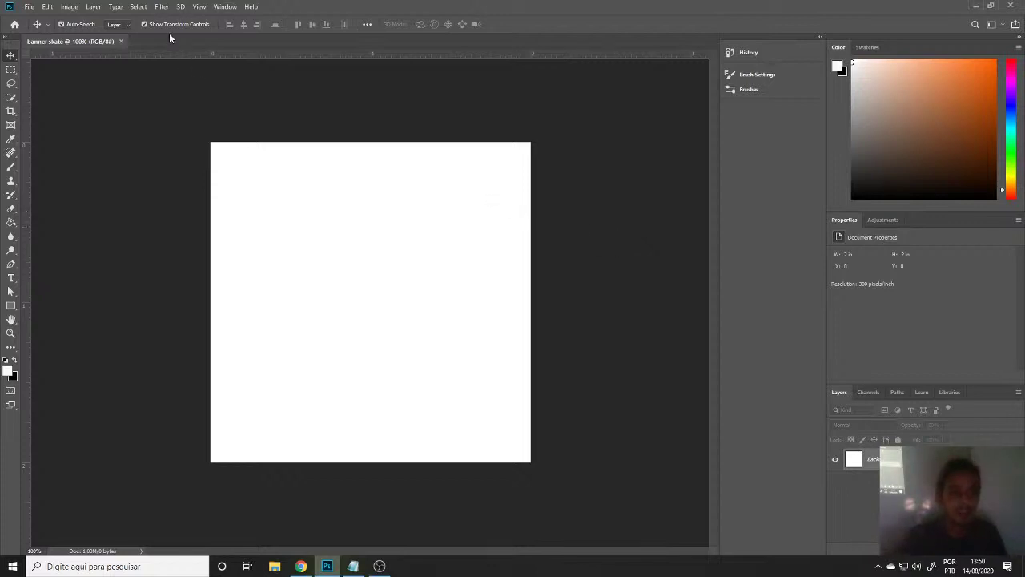
# Drag a horizontal guide near the canvas top and fine-tune its position.
pyautogui.click(199, 7)
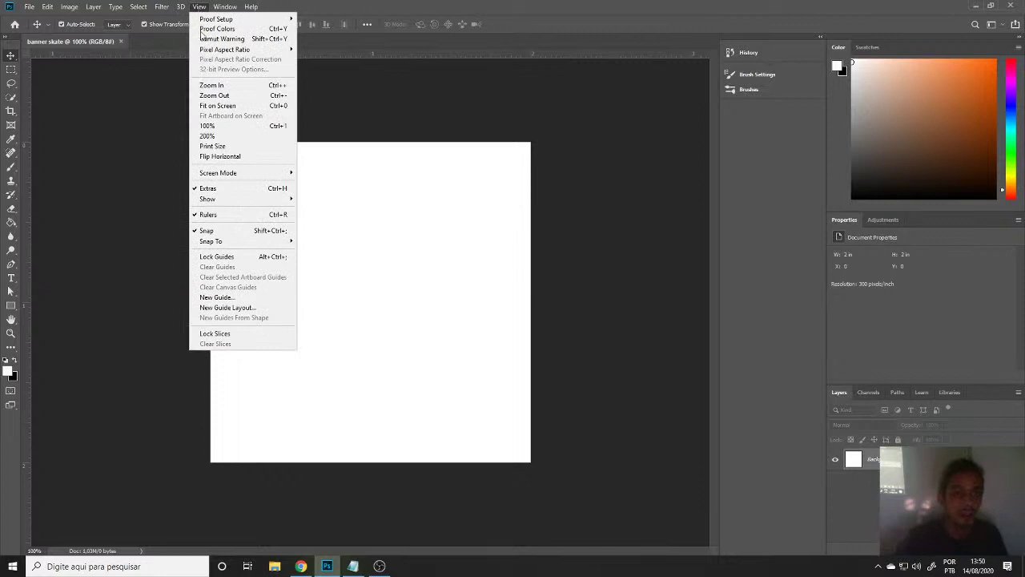
pyautogui.click(63, 53)
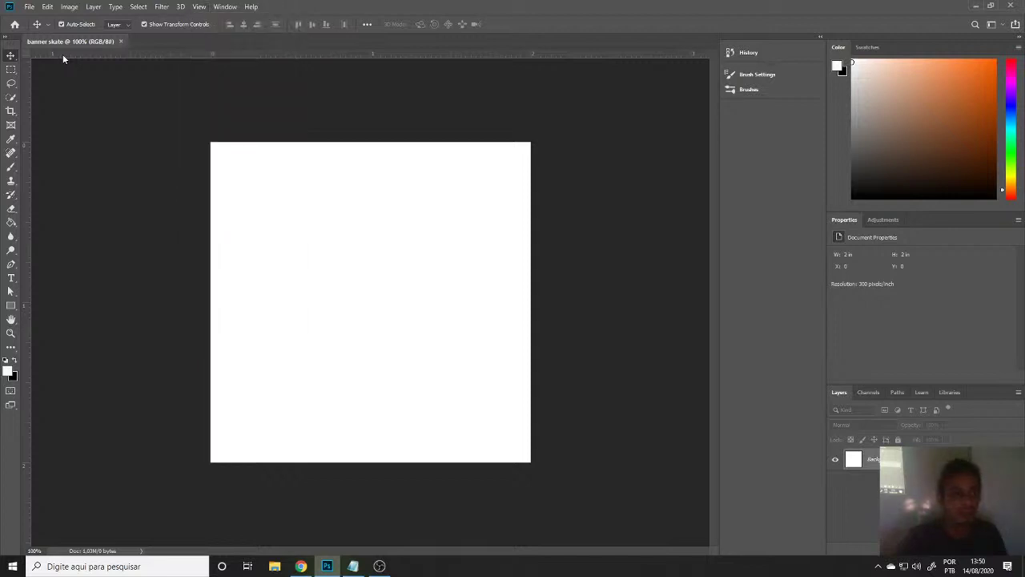
pyautogui.moveTo(66, 58)
pyautogui.mouseDown()
pyautogui.moveTo(100, 200)
pyautogui.moveTo(102, 175)
pyautogui.mouseUp()
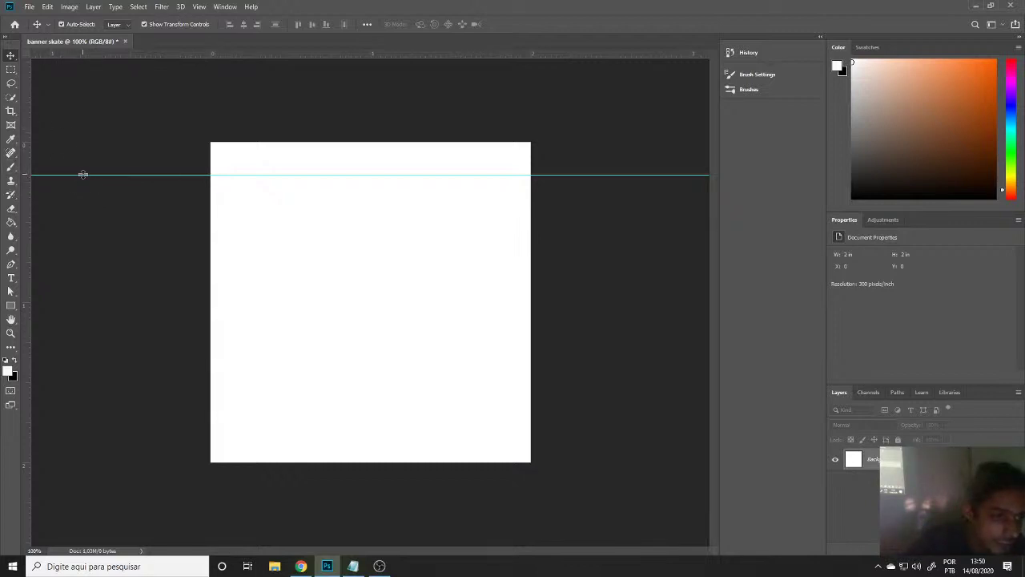
pyautogui.moveTo(83, 174); pyautogui.dragTo(87, 158)
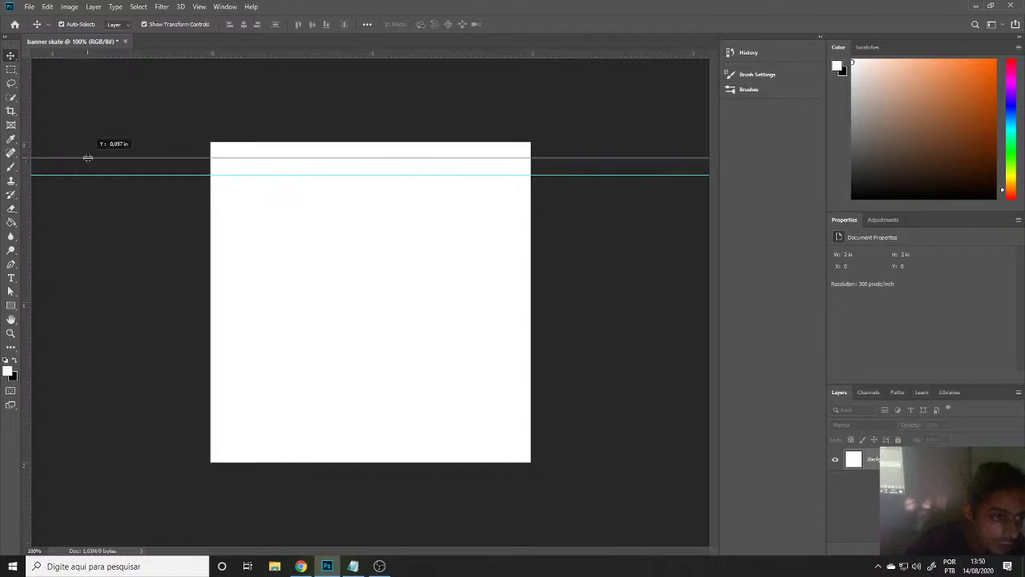
pyautogui.moveTo(87, 158); pyautogui.dragTo(86, 162)
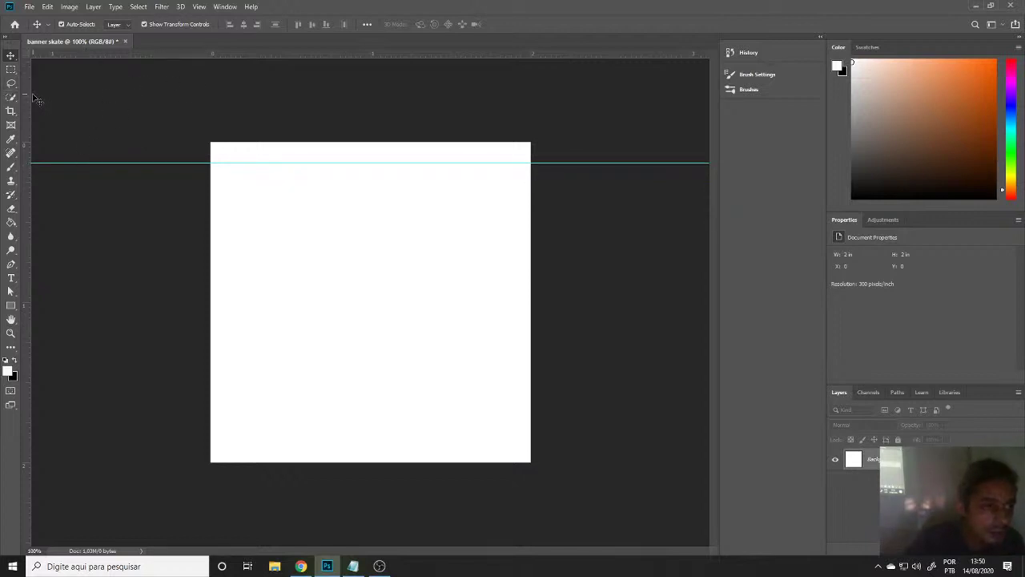
pyautogui.moveTo(42, 99); pyautogui.dragTo(78, 110)
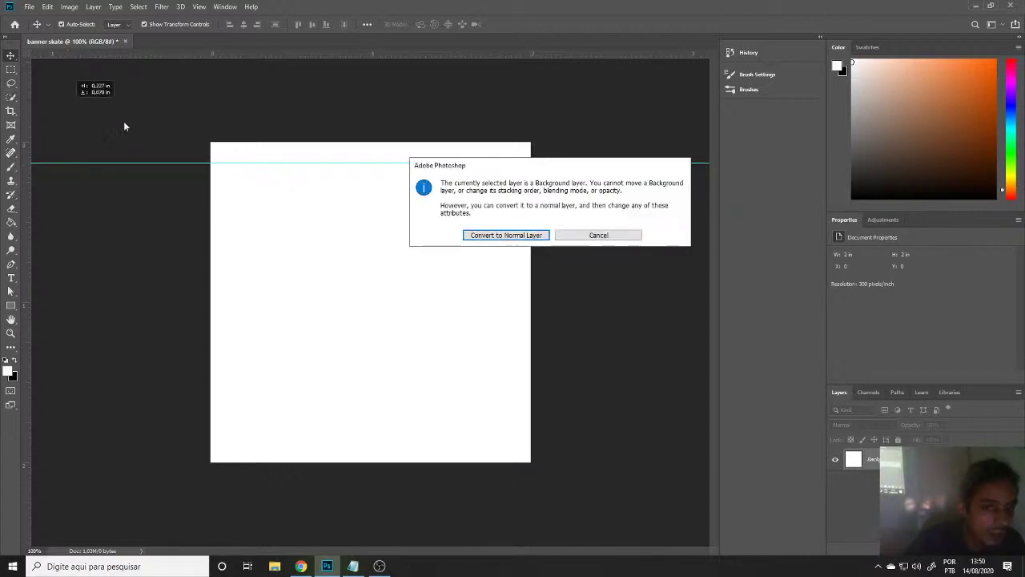
pyautogui.click(600, 236)
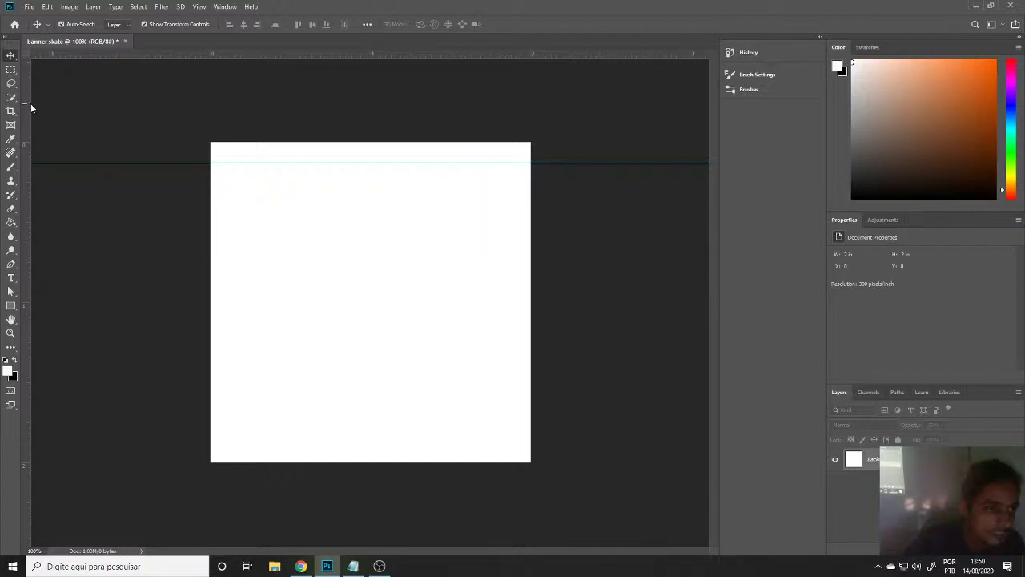
# Add vertical guides near the left and right edges and a horizontal guide near the bottom.
pyautogui.moveTo(27, 104); pyautogui.dragTo(231, 118)
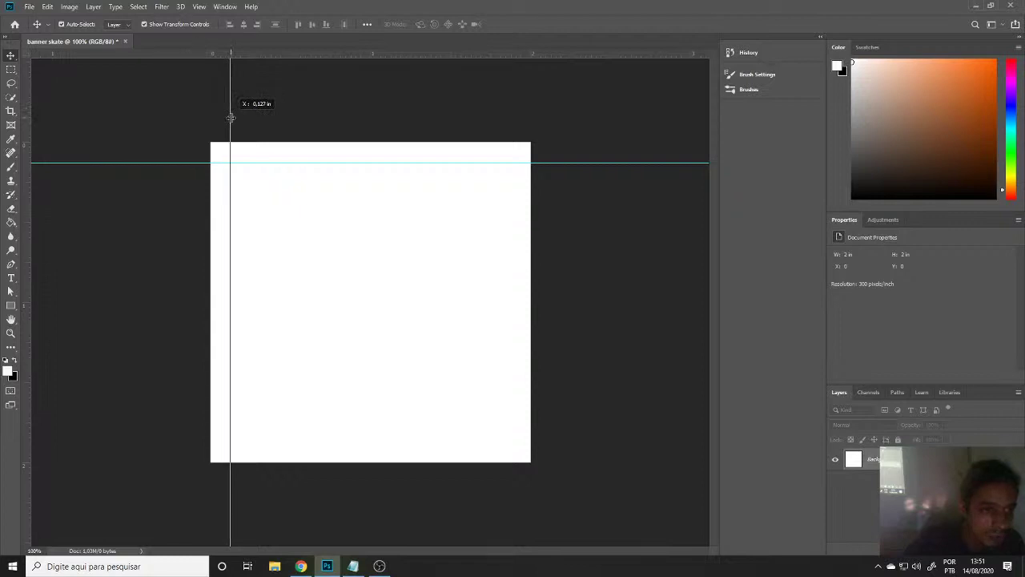
pyautogui.moveTo(231, 118); pyautogui.dragTo(231, 118)
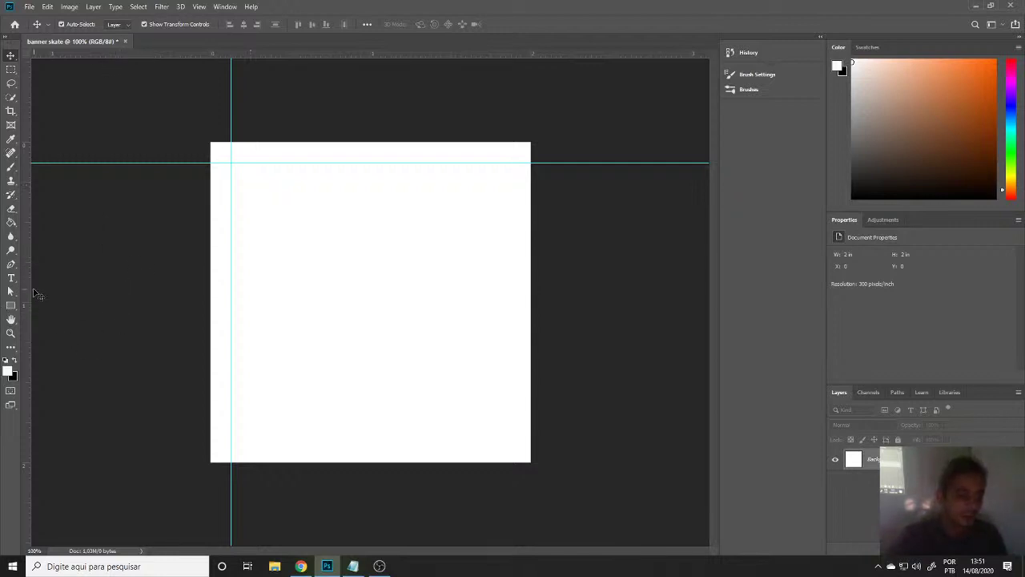
pyautogui.moveTo(31, 291)
pyautogui.mouseDown()
pyautogui.moveTo(519, 271)
pyautogui.moveTo(511, 261)
pyautogui.mouseUp()
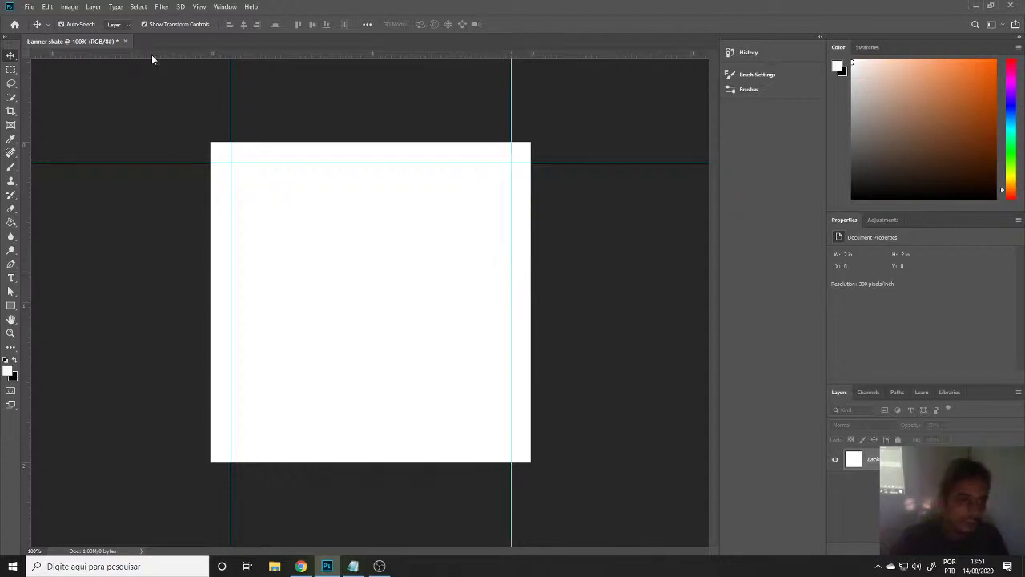
pyautogui.moveTo(151, 56)
pyautogui.mouseDown()
pyautogui.moveTo(185, 447)
pyautogui.moveTo(179, 439)
pyautogui.mouseUp()
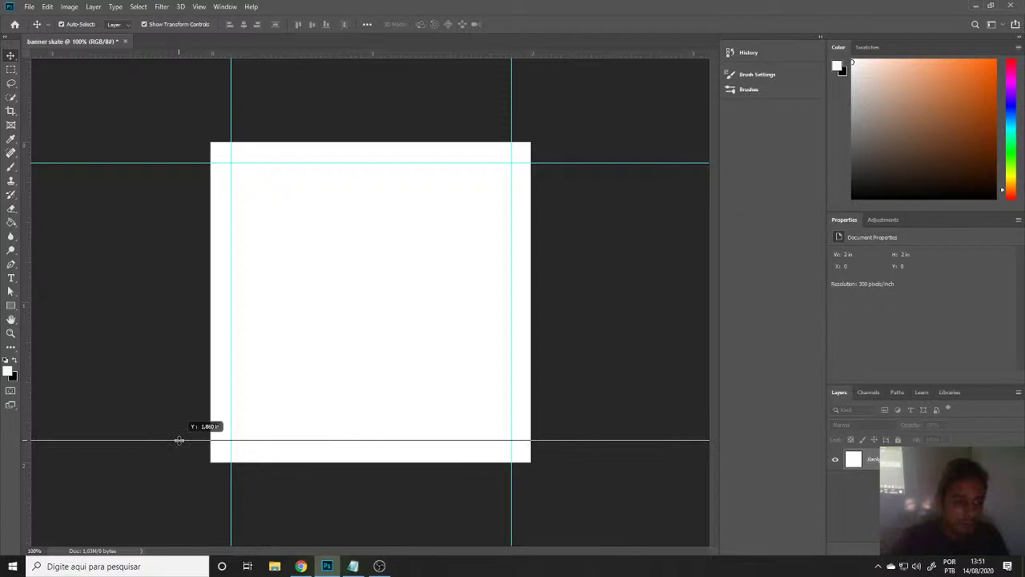
pyautogui.moveTo(179, 440); pyautogui.dragTo(174, 443)
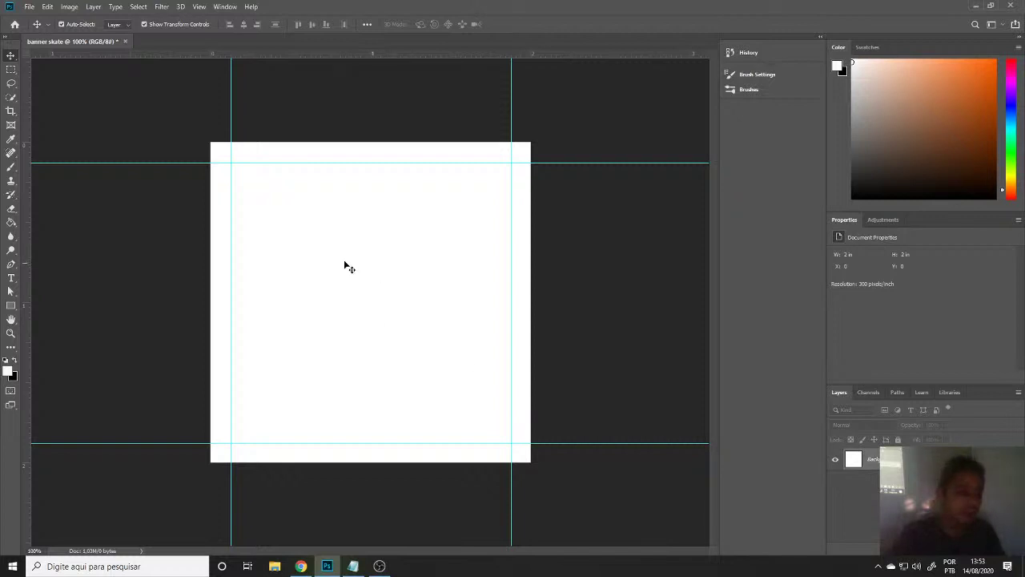
# Draw a rectangle across the top band of the canvas.
pyautogui.click(12, 310)
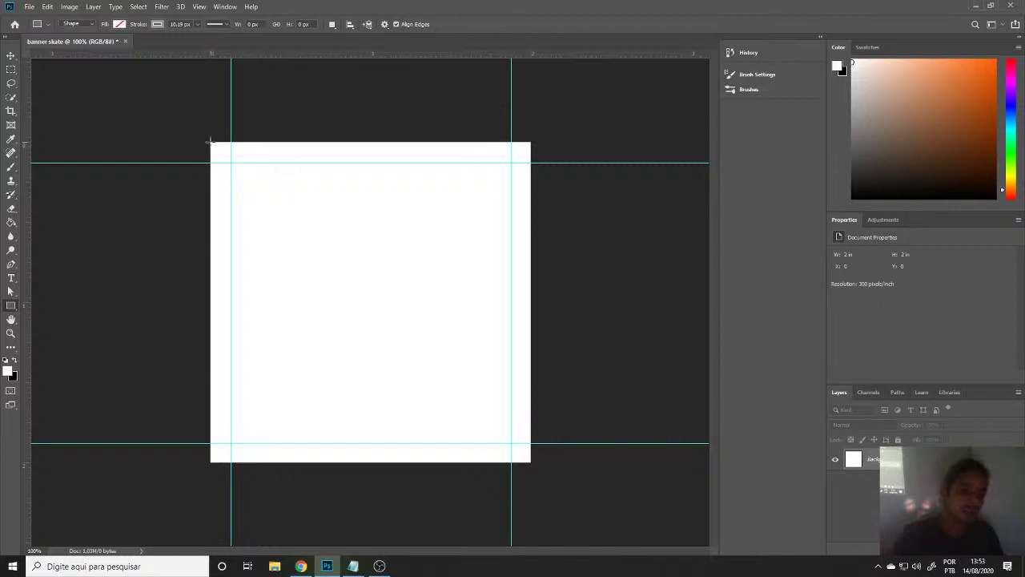
pyautogui.moveTo(210, 142); pyautogui.dragTo(530, 230)
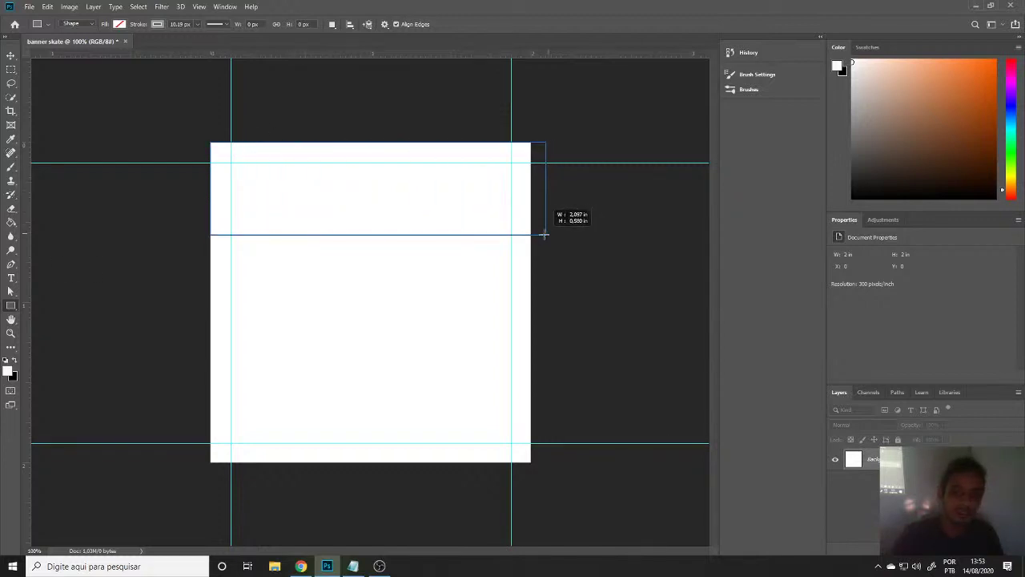
pyautogui.moveTo(530, 230); pyautogui.dragTo(539, 230)
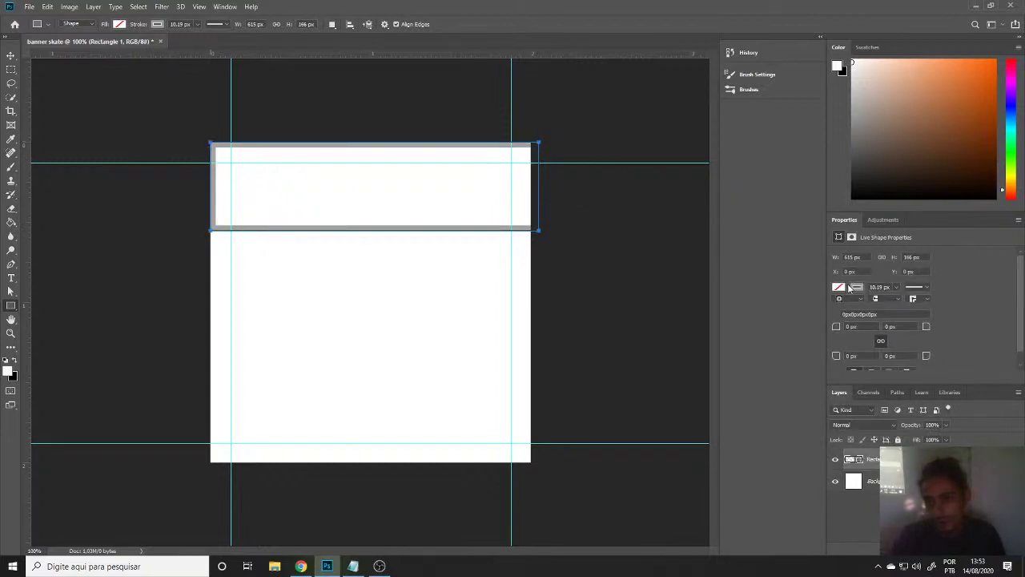
# Give the header rectangle a 0 px stroke and bright green fill, then bring up the browser.
pyautogui.click(897, 287)
pyautogui.moveTo(897, 301); pyautogui.dragTo(886, 301)
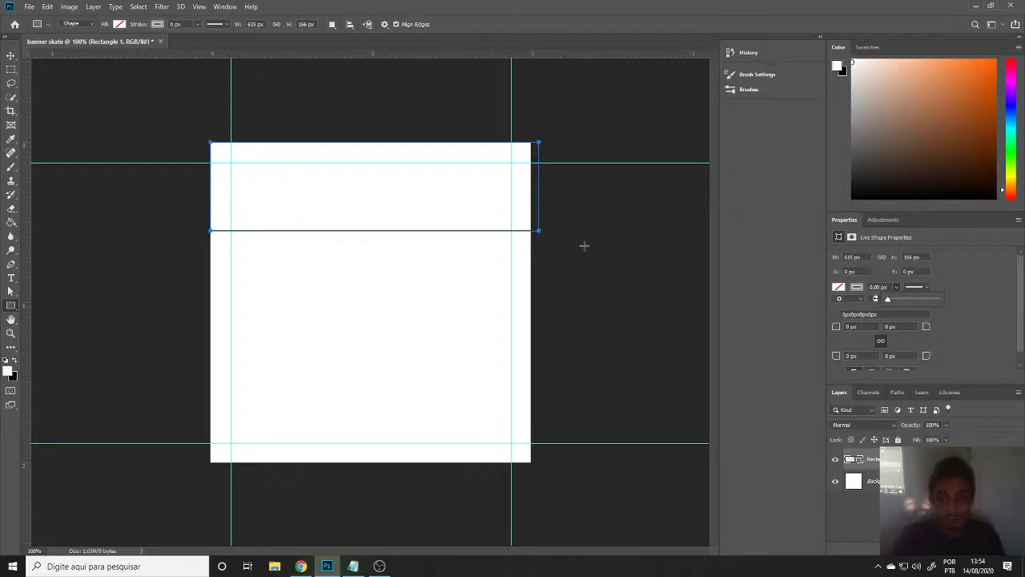
pyautogui.click(839, 290)
pyautogui.click(838, 290)
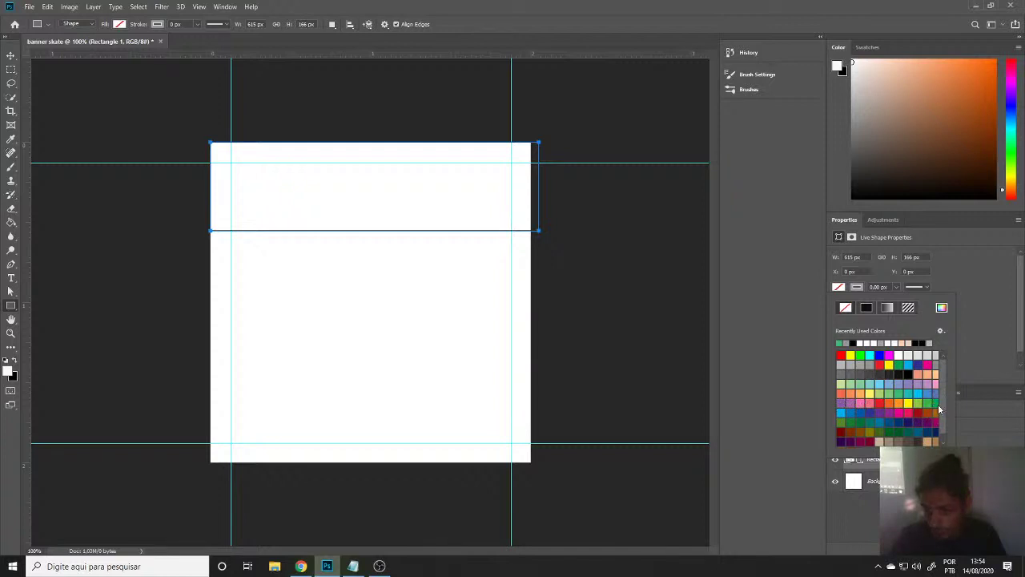
pyautogui.click(860, 355)
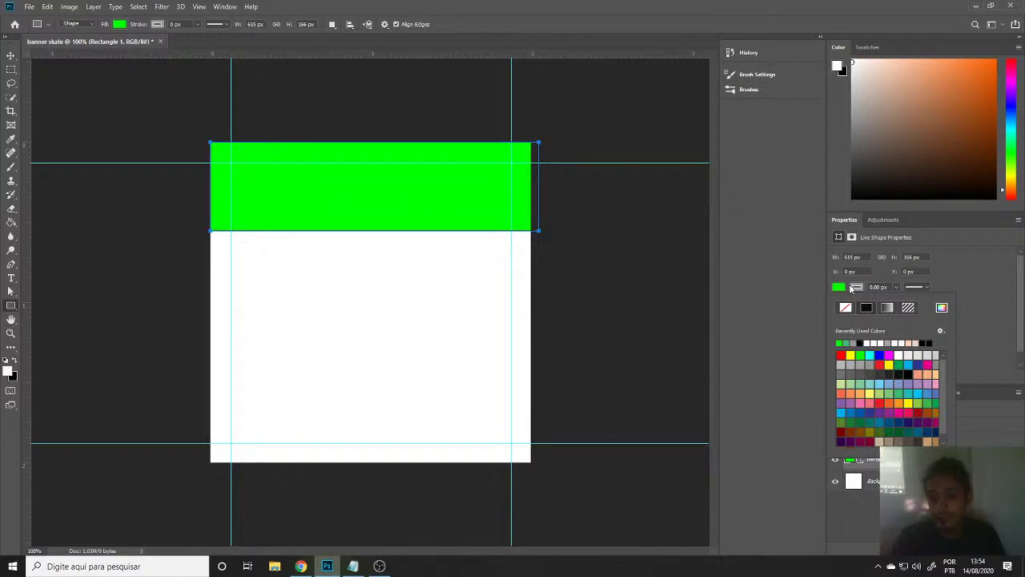
pyautogui.click(969, 275)
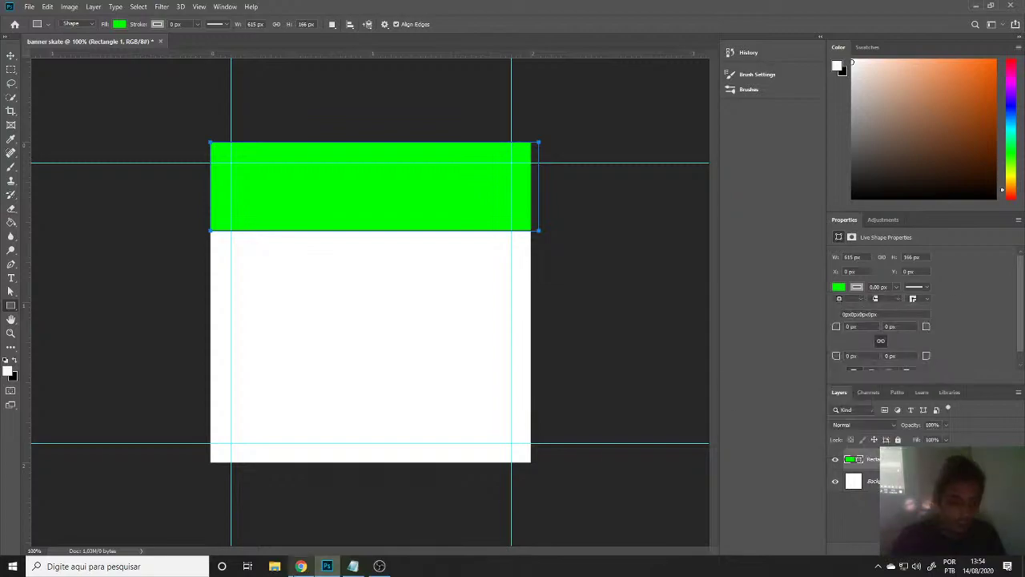
pyautogui.click(300, 566)
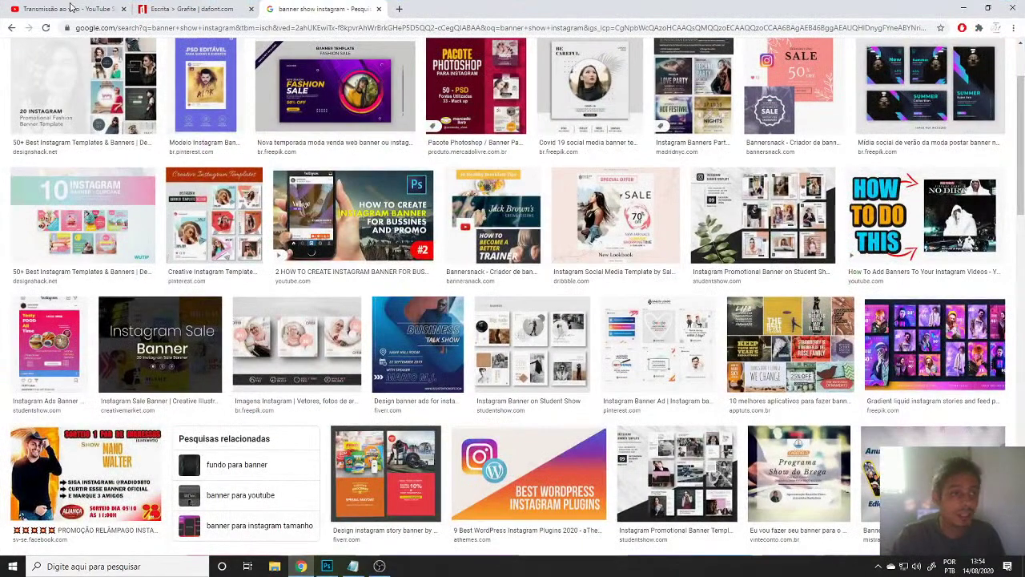
# Pop out the YouTube Studio live chat and place it, narrowed, on the right over Photoshop.
pyautogui.hotkey('ctrl', '1')
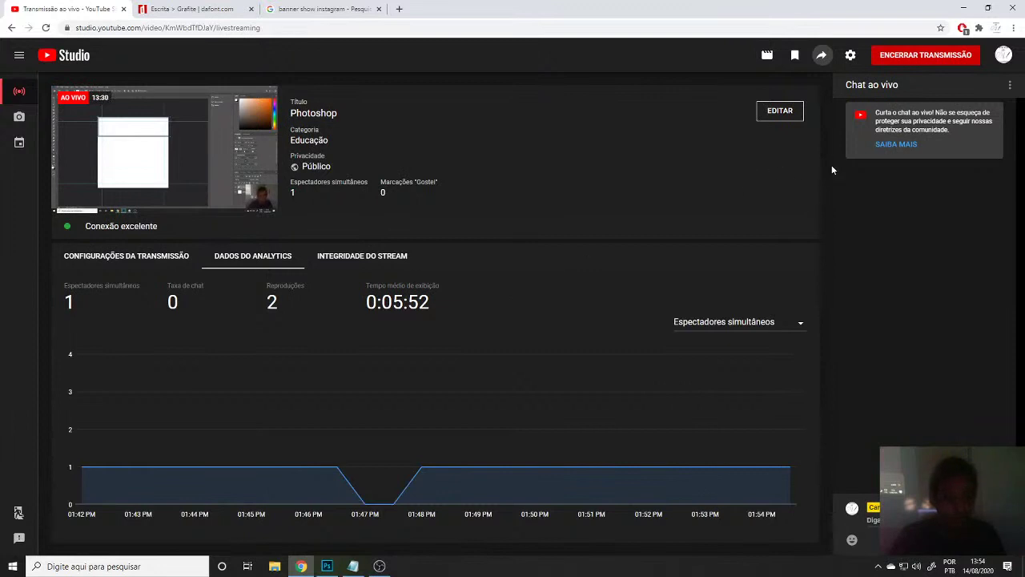
pyautogui.click(1009, 85)
pyautogui.click(919, 135)
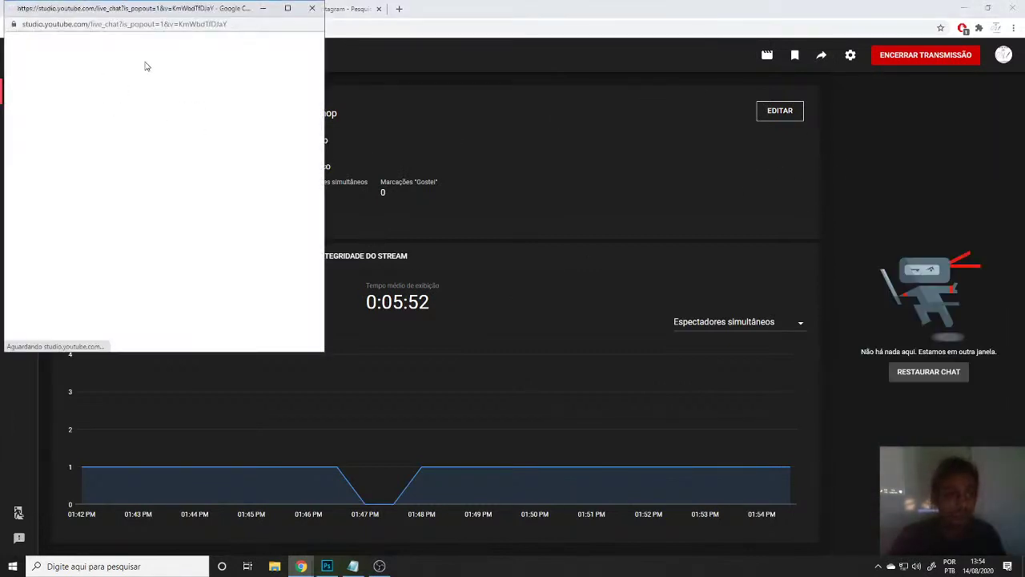
pyautogui.click(968, 9)
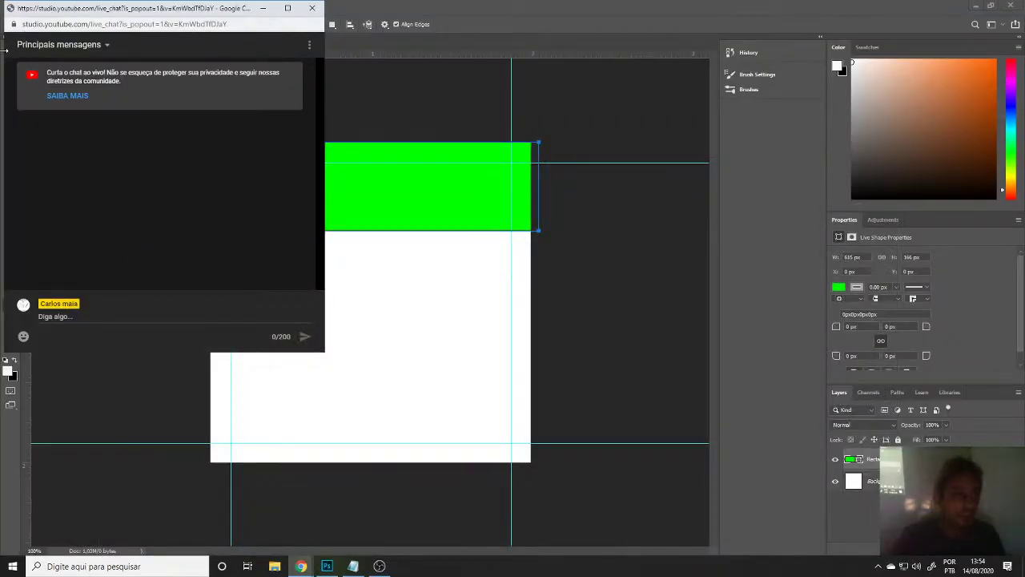
pyautogui.moveTo(4, 49); pyautogui.dragTo(145, 55)
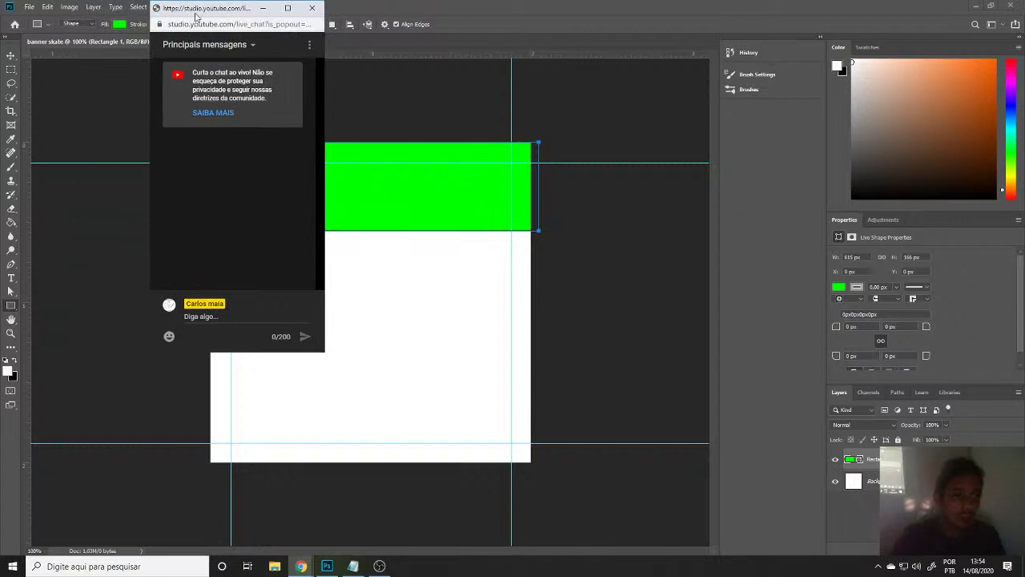
pyautogui.moveTo(196, 16); pyautogui.dragTo(747, 32)
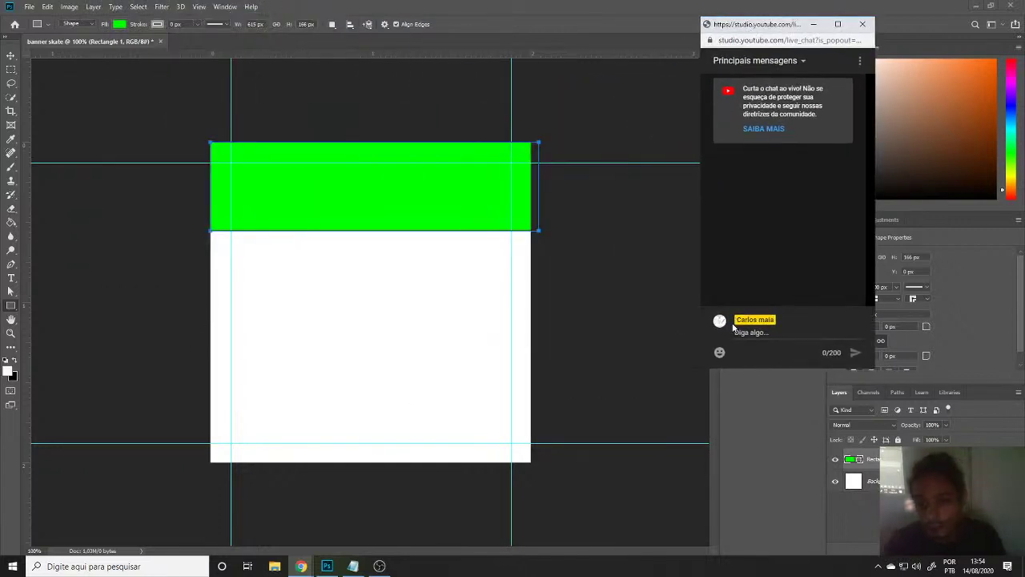
# Post the chat messages 'boa tarde' and 'qualquer duvida é só falar'.
pyautogui.click(736, 331)
pyautogui.write('b')
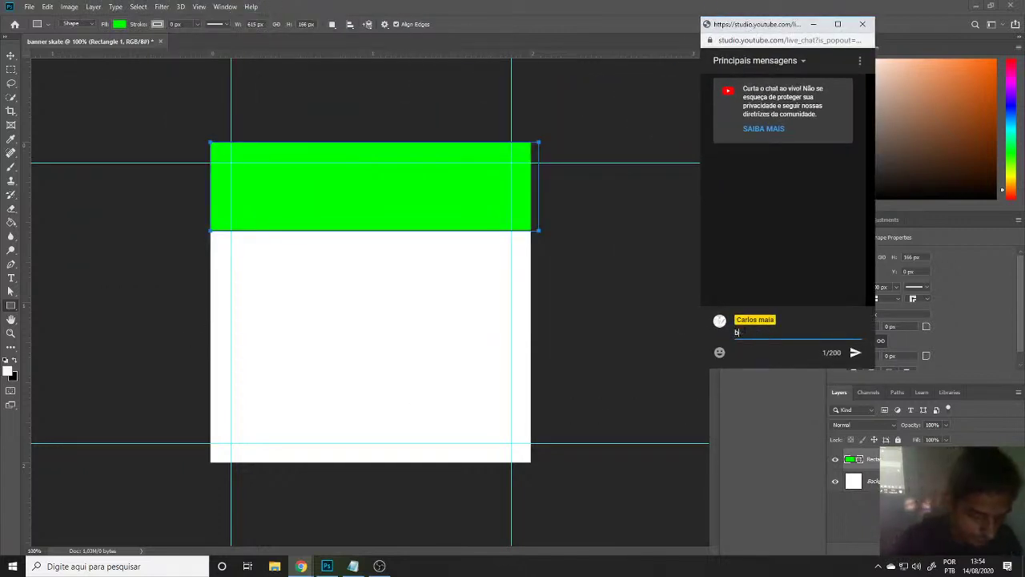
pyautogui.write('de')
pyautogui.press('Return')
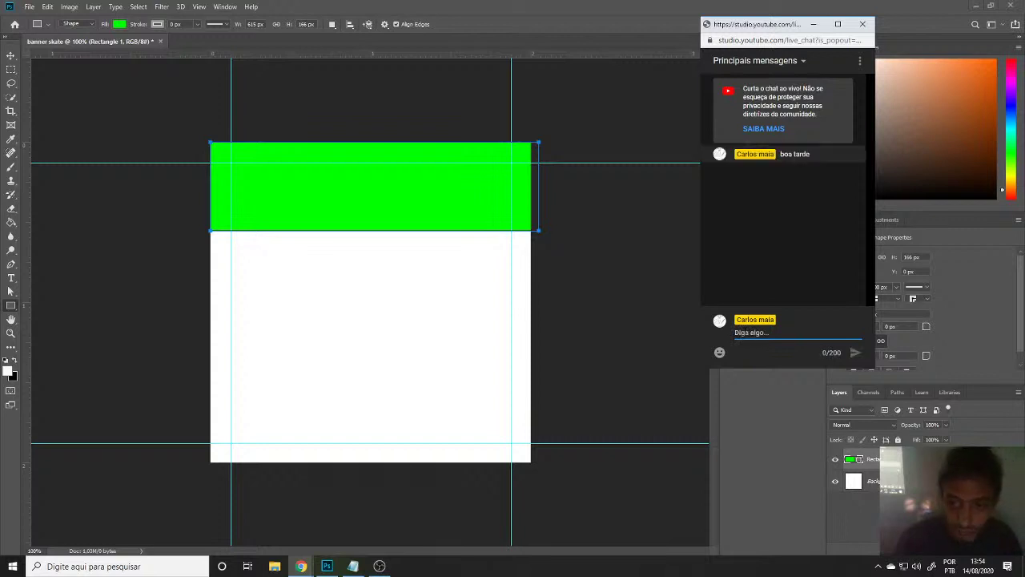
pyautogui.write('qw')
pyautogui.press('BackSpace')
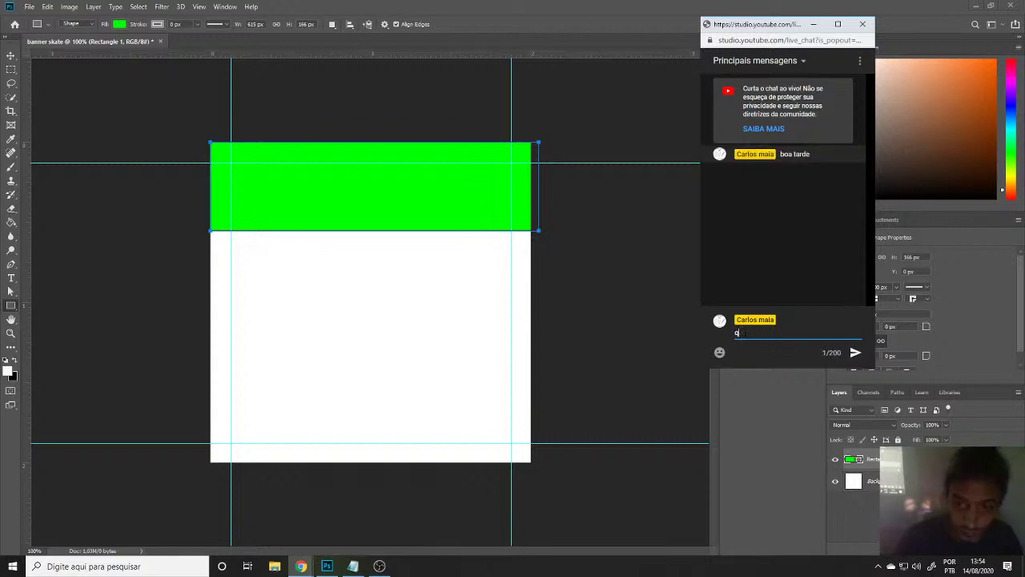
pyautogui.write('ue quer')
pyautogui.write(' duvid')
pyautogui.write('a ')
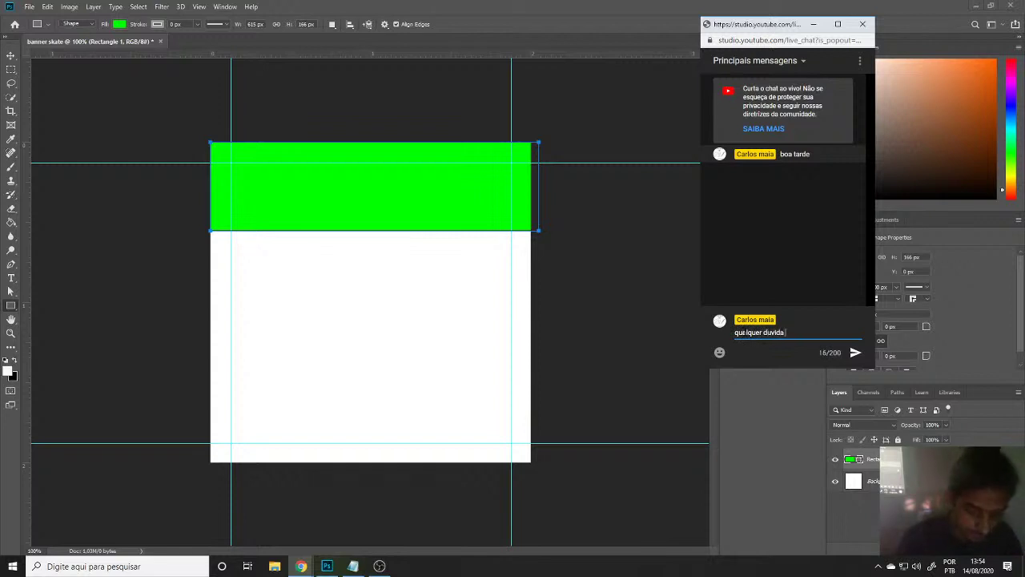
pyautogui.write('é só fal')
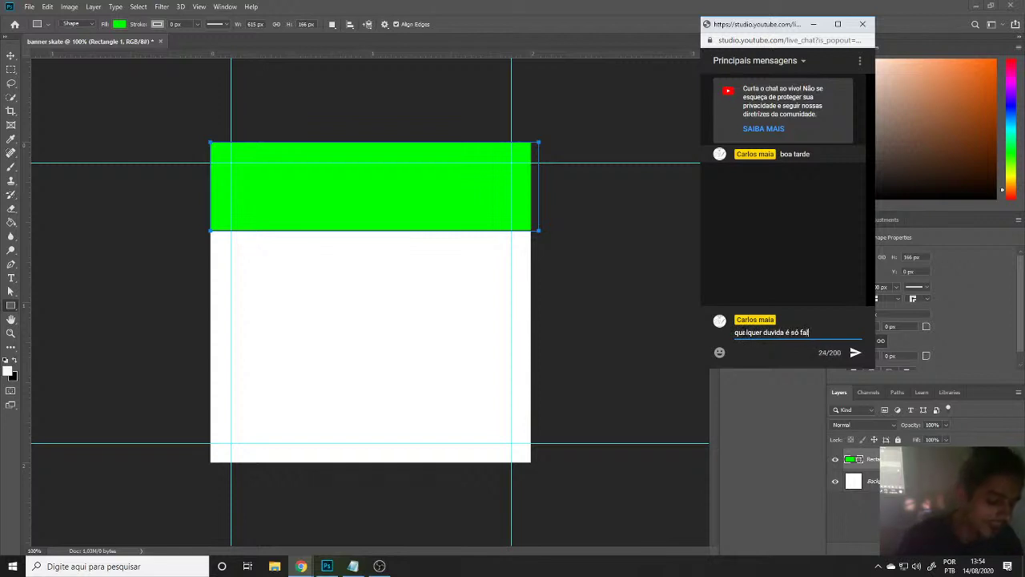
pyautogui.write('ar')
pyautogui.press('Return')
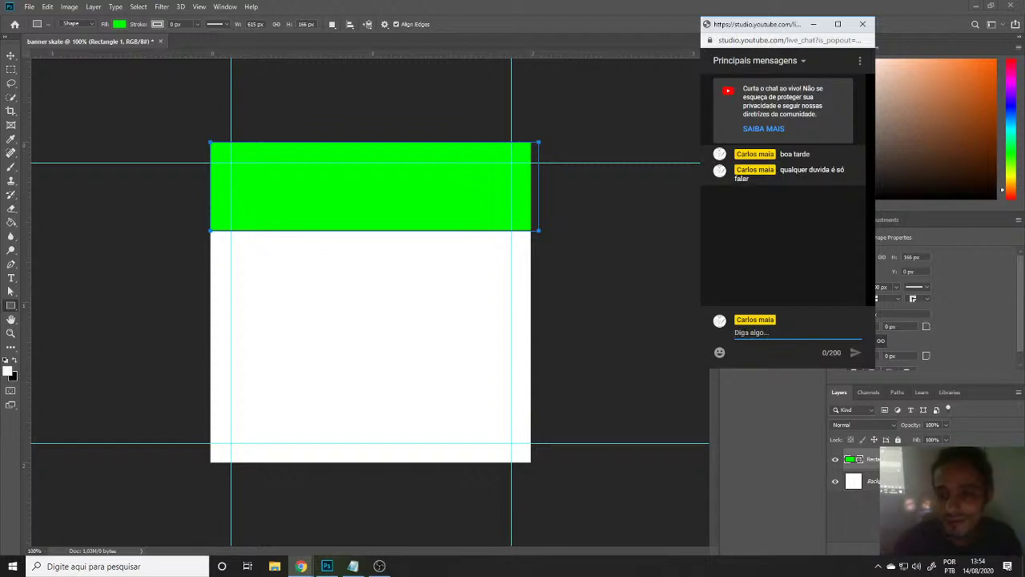
# Hide the chat popup, nudge the green band a few pixels right, then deselect.
pyautogui.click(813, 24)
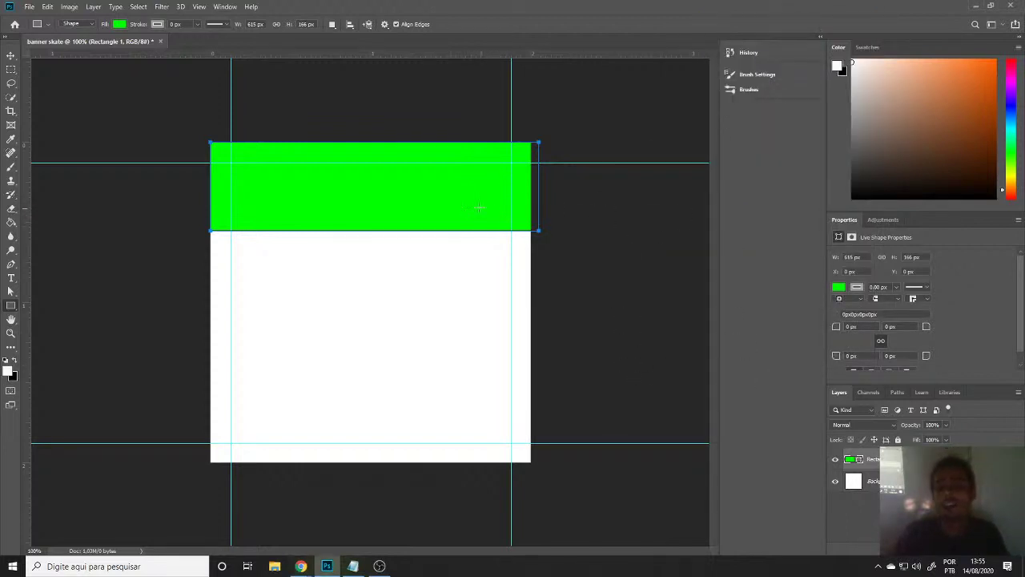
pyautogui.click(10, 55)
pyautogui.moveTo(331, 176); pyautogui.dragTo(321, 179)
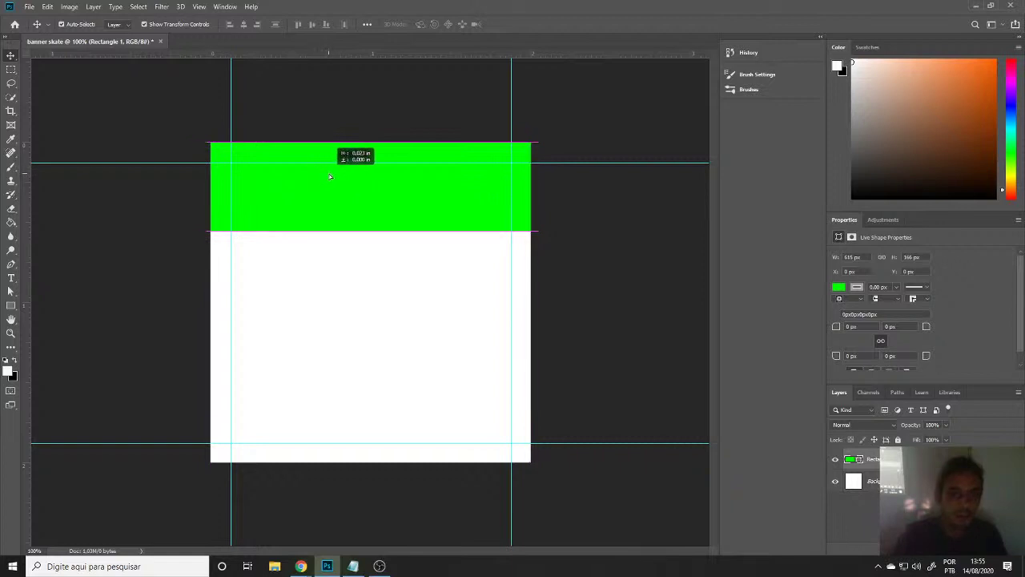
pyautogui.moveTo(322, 180)
pyautogui.mouseDown()
pyautogui.moveTo(341, 176)
pyautogui.moveTo(340, 166)
pyautogui.mouseUp()
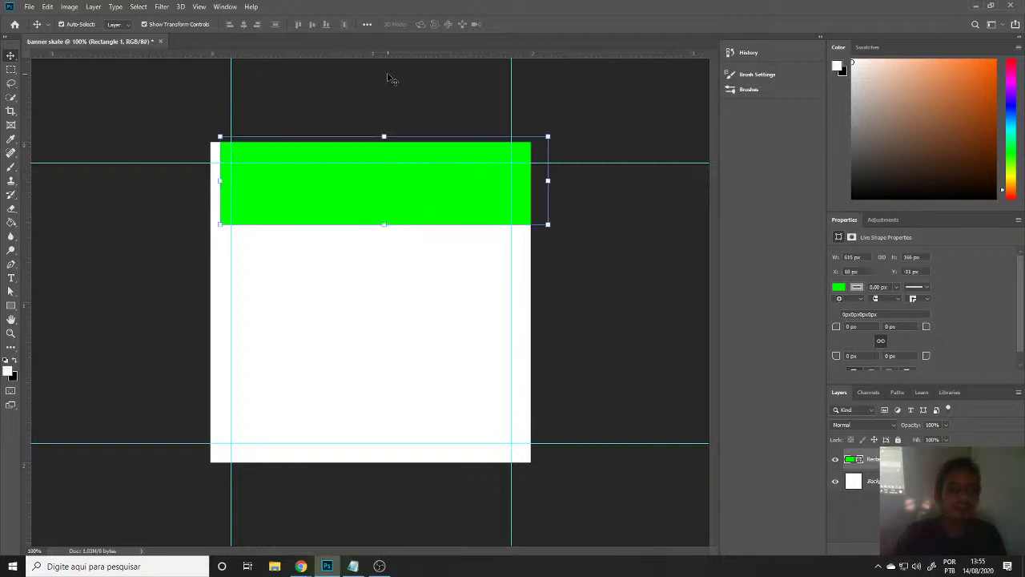
pyautogui.click(388, 79)
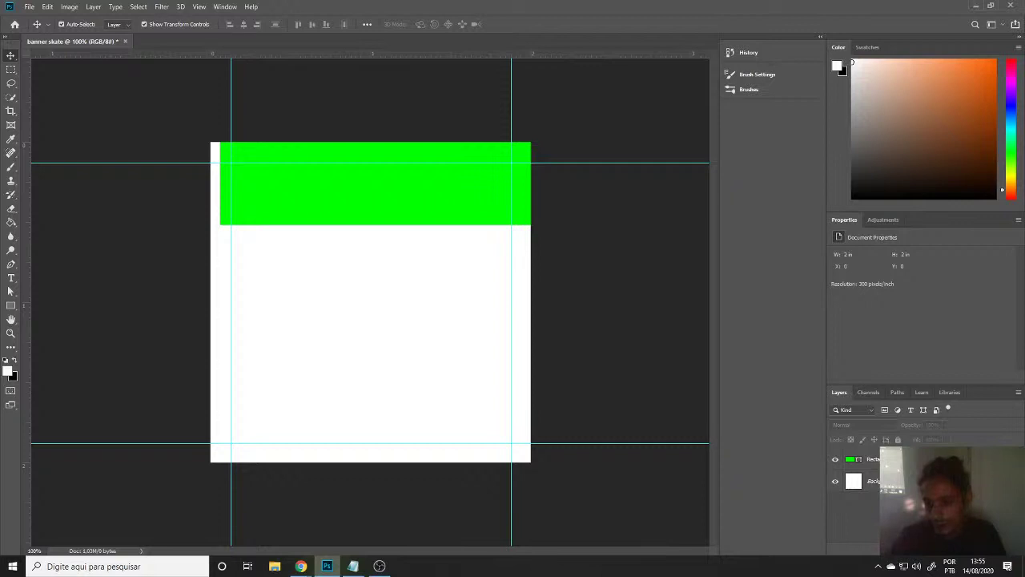
# Try and discard a Bevel & Emboss on the green rectangle, then reopen Layer Style and adjust Blend If.
pyautogui.doubleClick(913, 459)
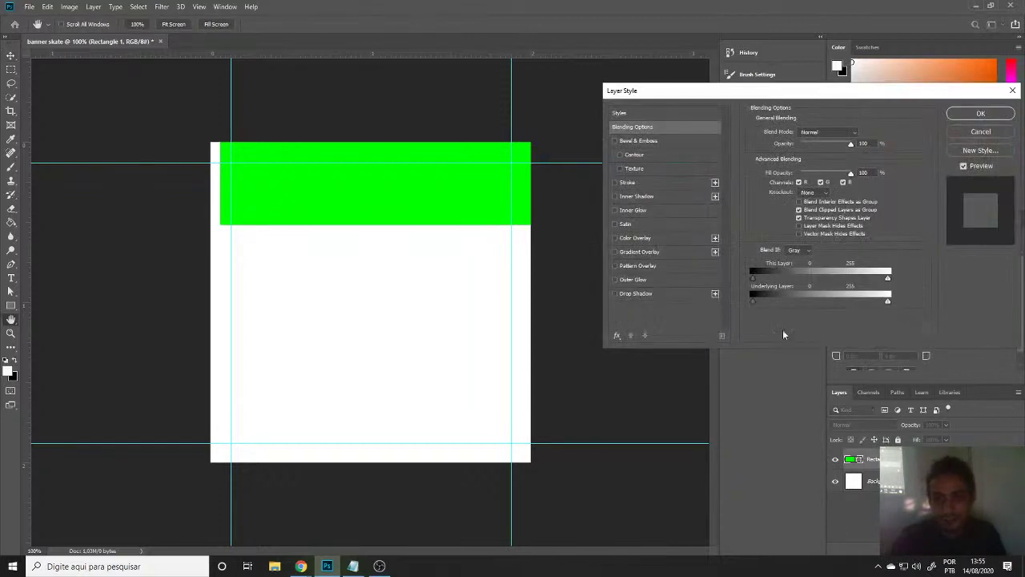
pyautogui.click(627, 141)
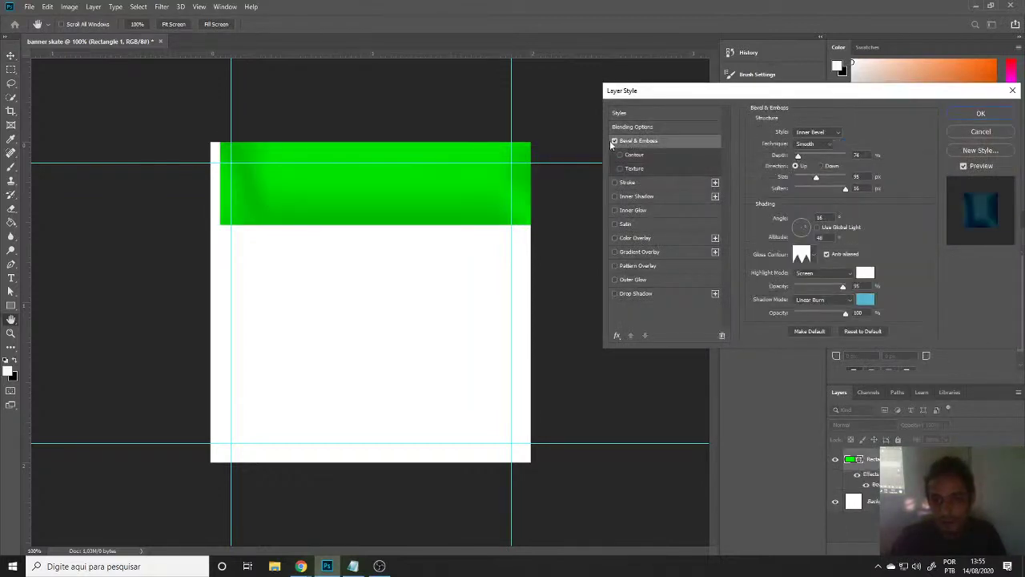
pyautogui.click(616, 141)
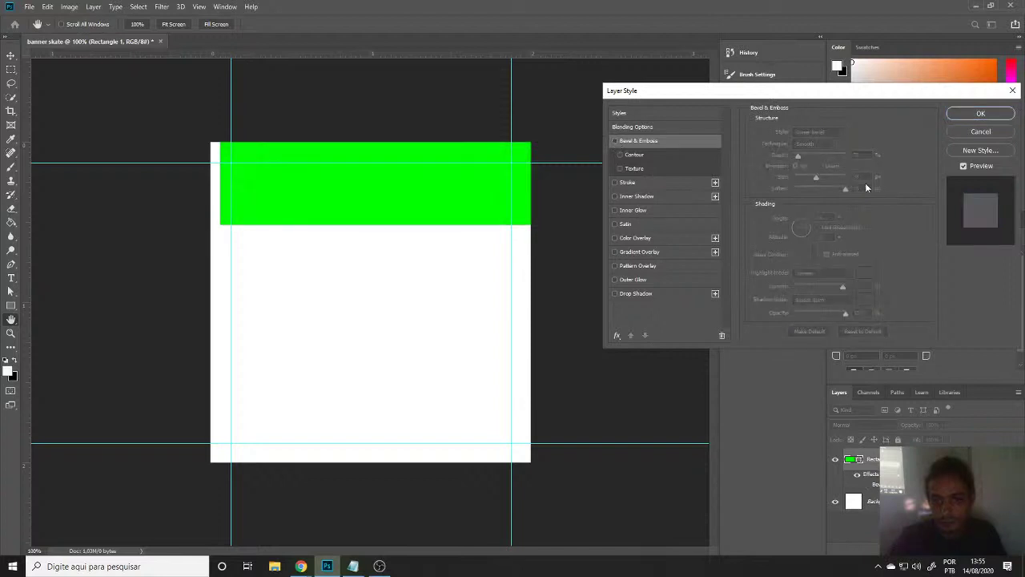
pyautogui.press('Escape')
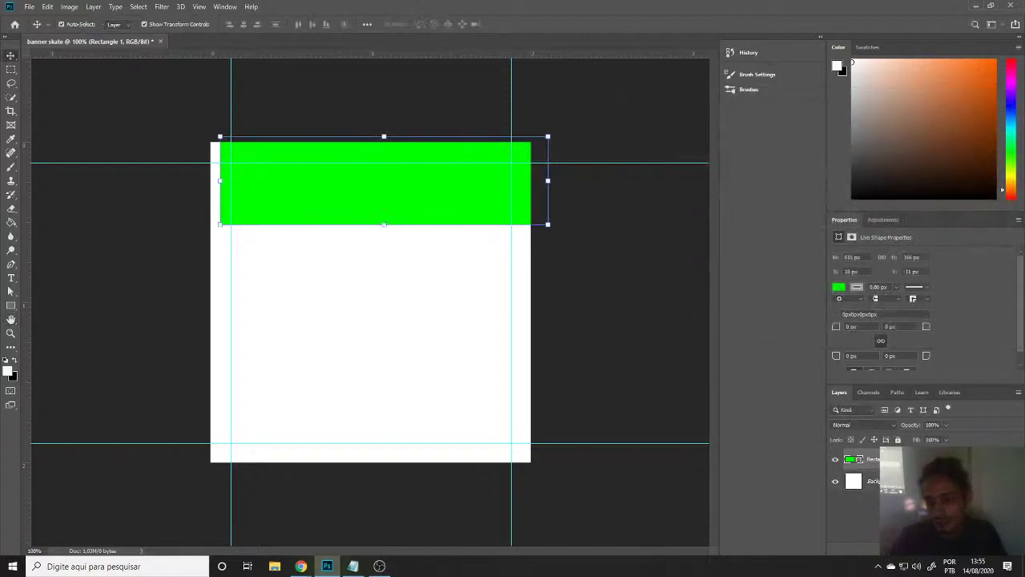
pyautogui.doubleClick(922, 460)
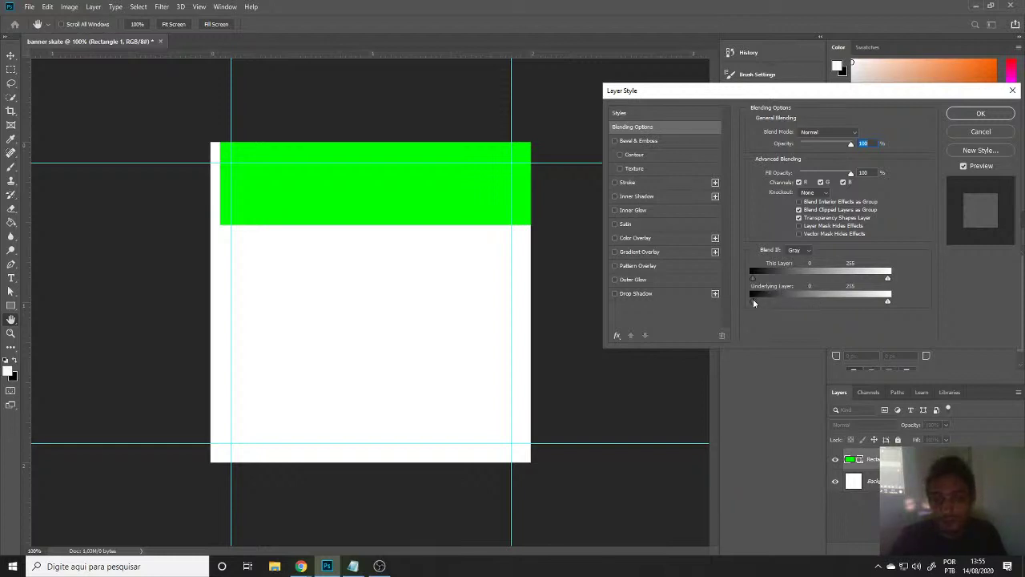
pyautogui.moveTo(753, 278)
pyautogui.mouseDown()
pyautogui.moveTo(802, 277)
pyautogui.moveTo(757, 279)
pyautogui.mouseUp()
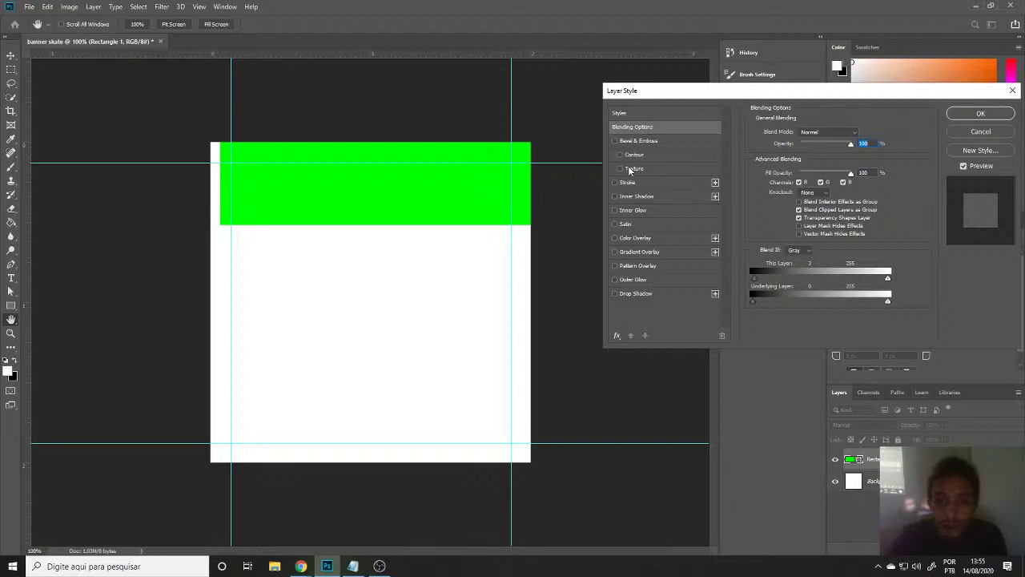
# Enable Texture under Bevel & Emboss and make its depth much shallower.
pyautogui.click(632, 169)
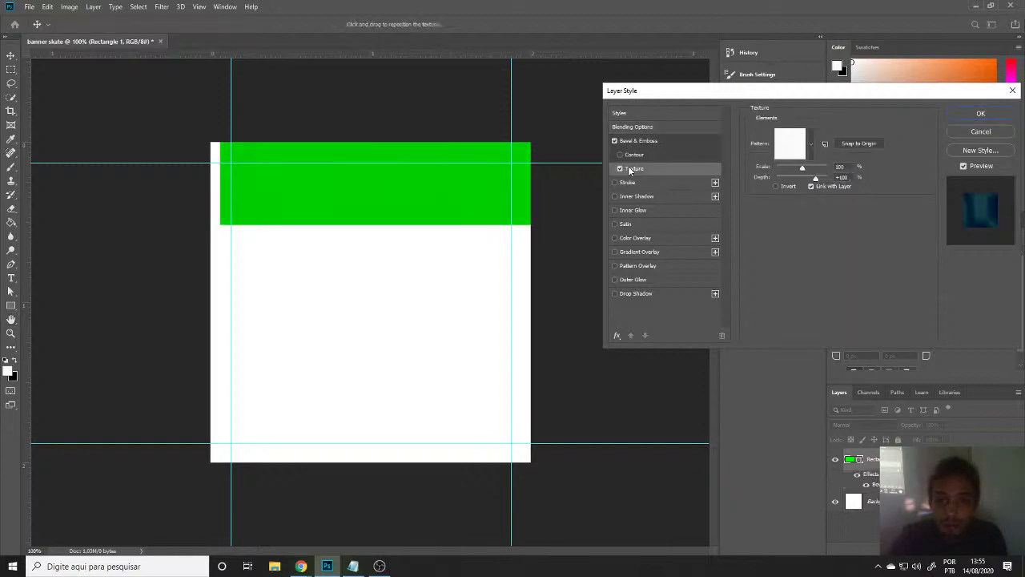
pyautogui.click(809, 149)
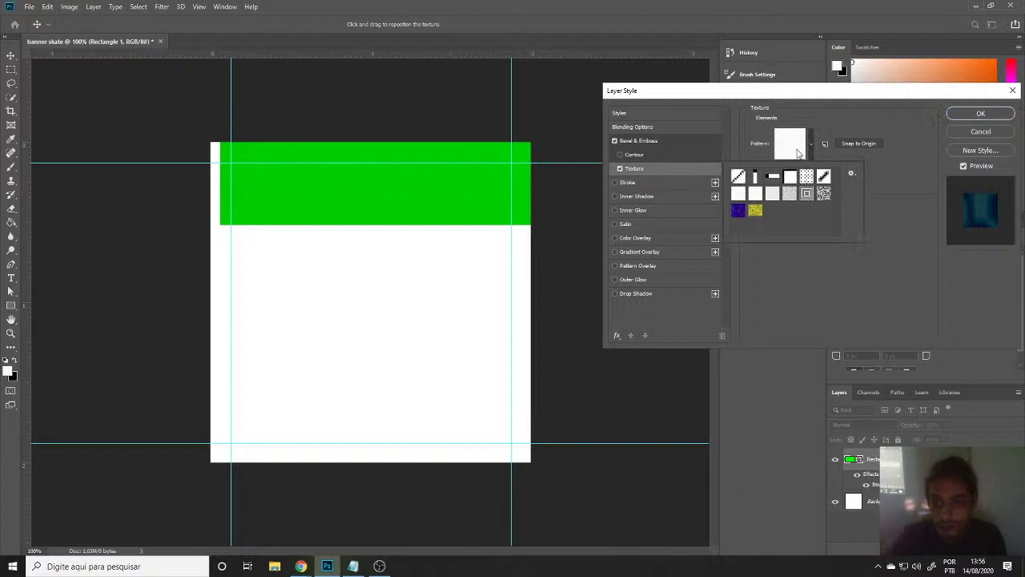
pyautogui.click(810, 145)
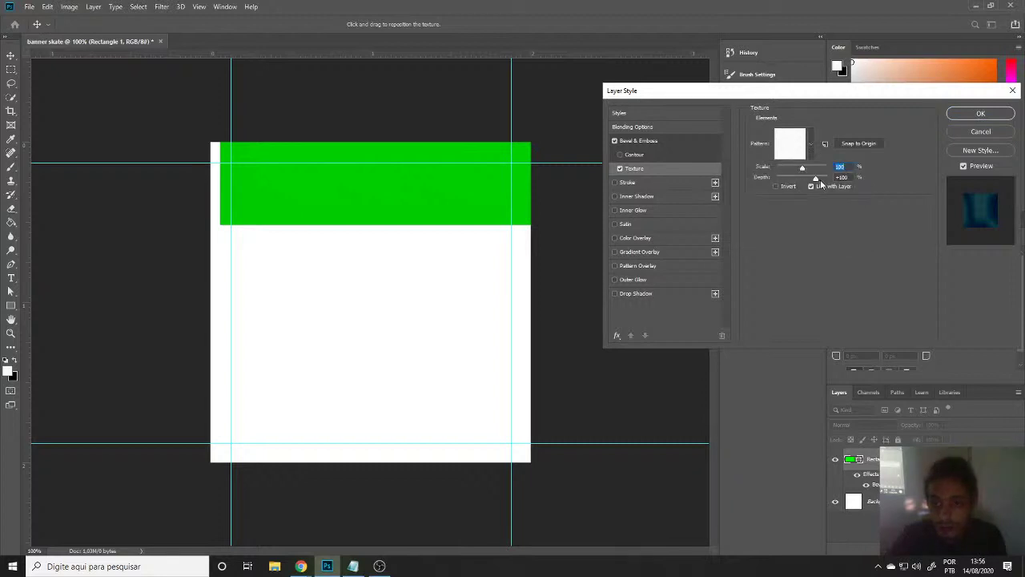
pyautogui.moveTo(818, 179)
pyautogui.mouseDown()
pyautogui.moveTo(786, 179)
pyautogui.moveTo(805, 181)
pyautogui.mouseUp()
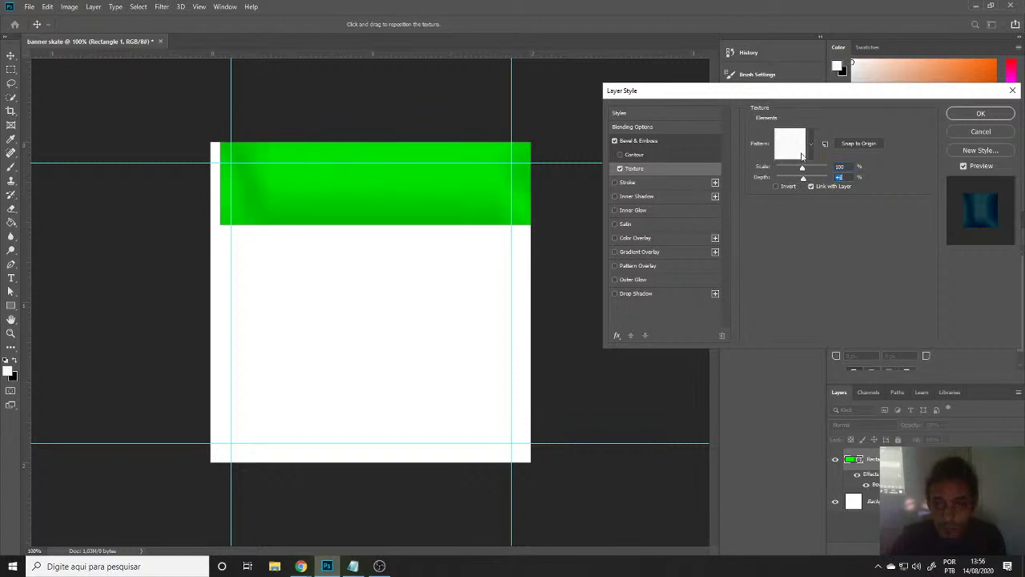
pyautogui.click(812, 145)
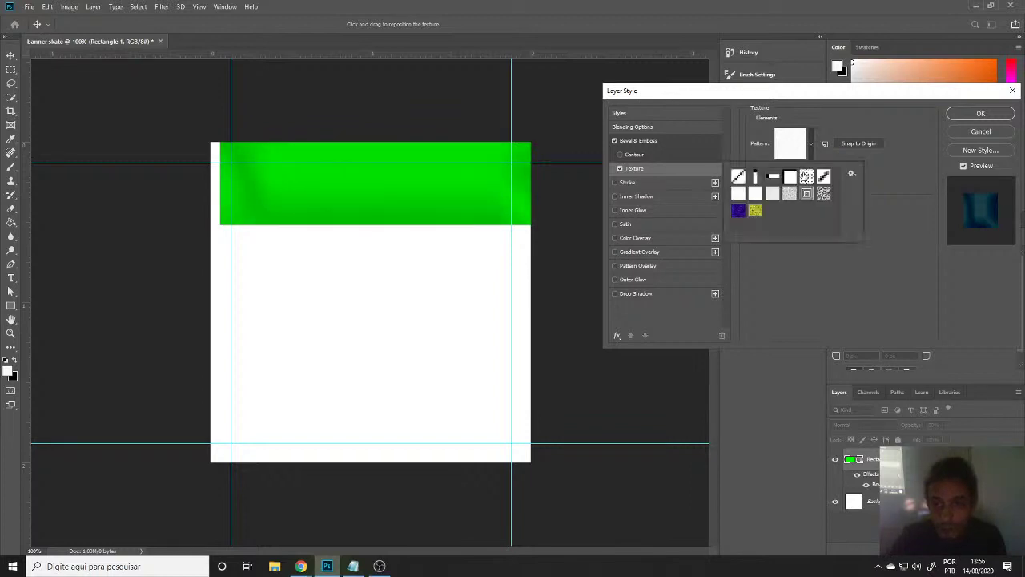
pyautogui.click(811, 148)
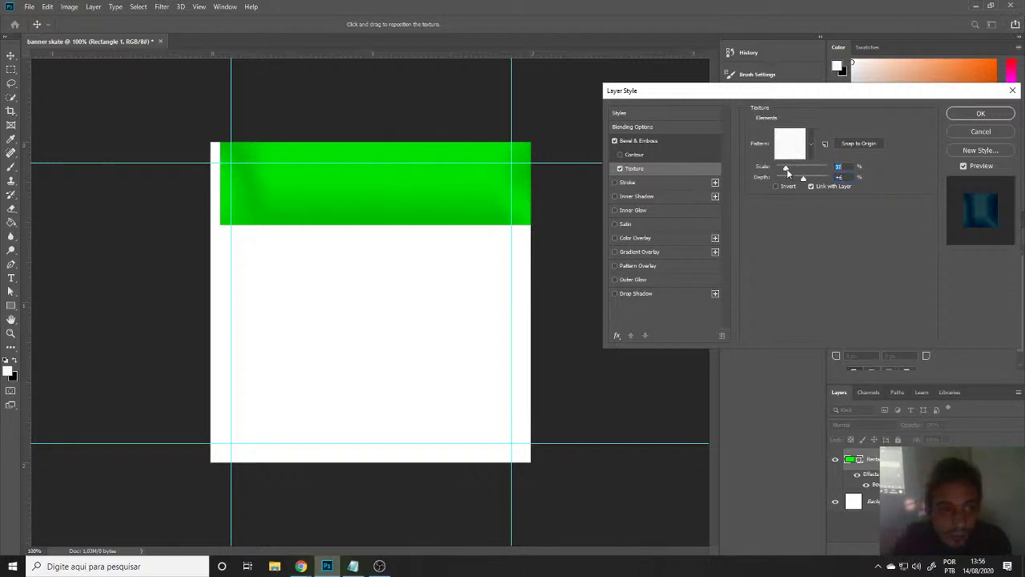
# Preview several texture patterns on the band and settle on the rocky noise pattern.
pyautogui.click(811, 148)
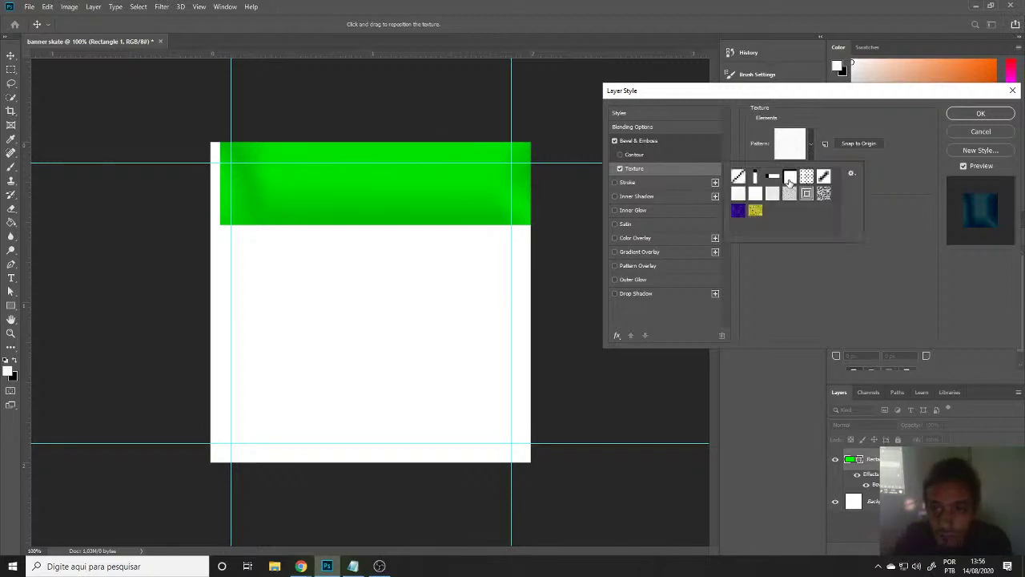
pyautogui.click(790, 178)
pyautogui.click(807, 177)
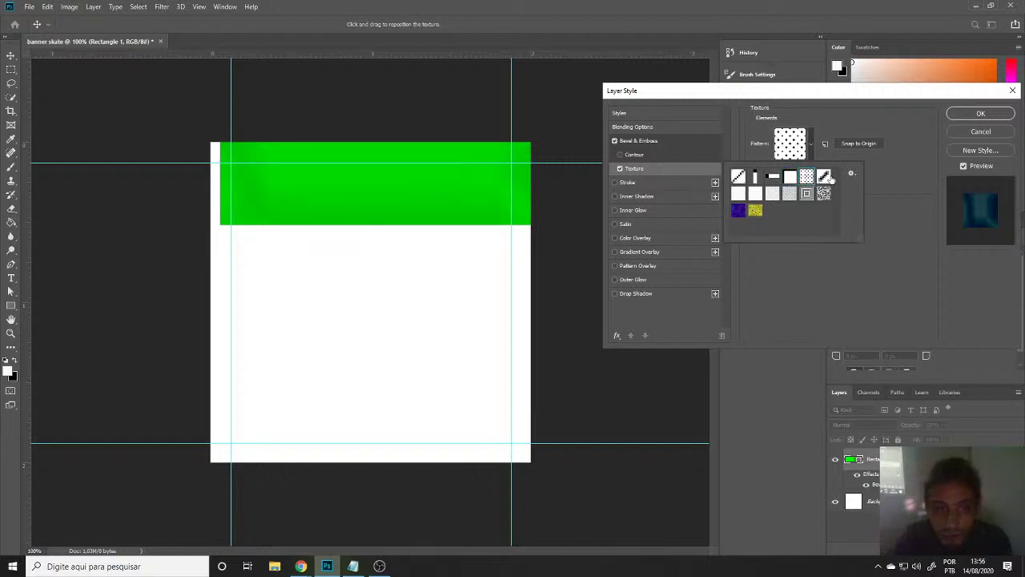
pyautogui.click(824, 176)
pyautogui.click(739, 178)
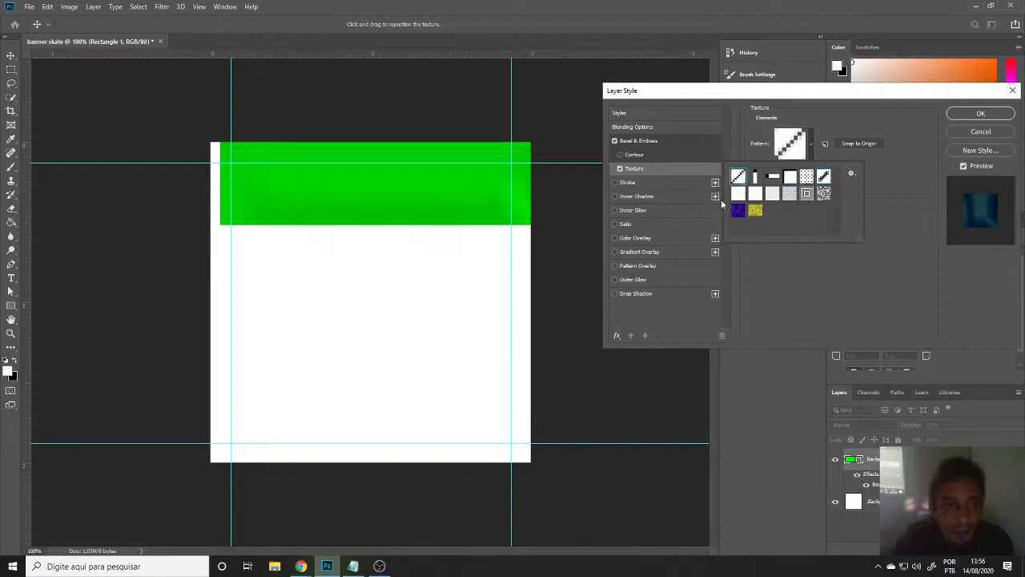
pyautogui.click(737, 197)
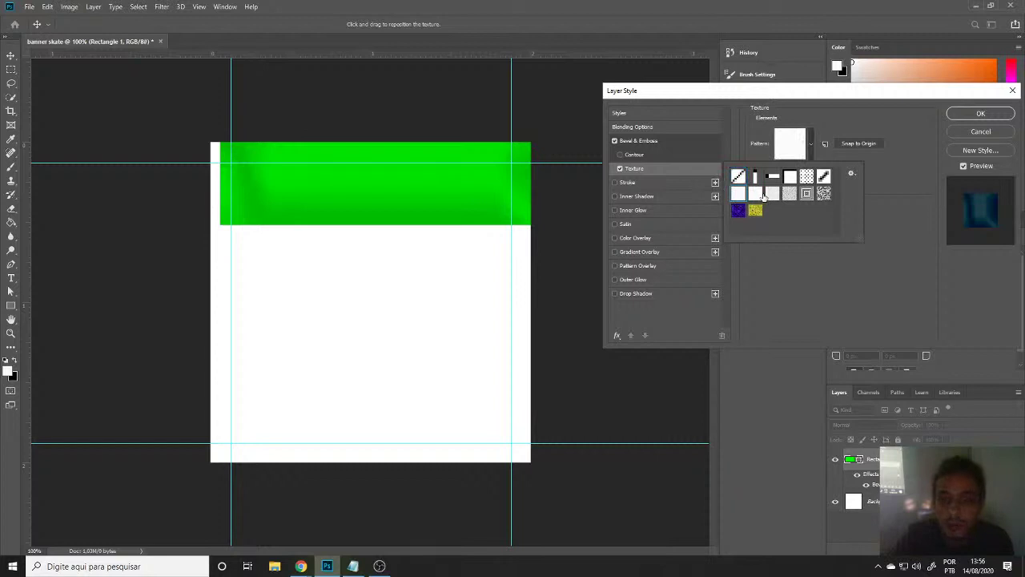
pyautogui.click(774, 195)
pyautogui.click(789, 194)
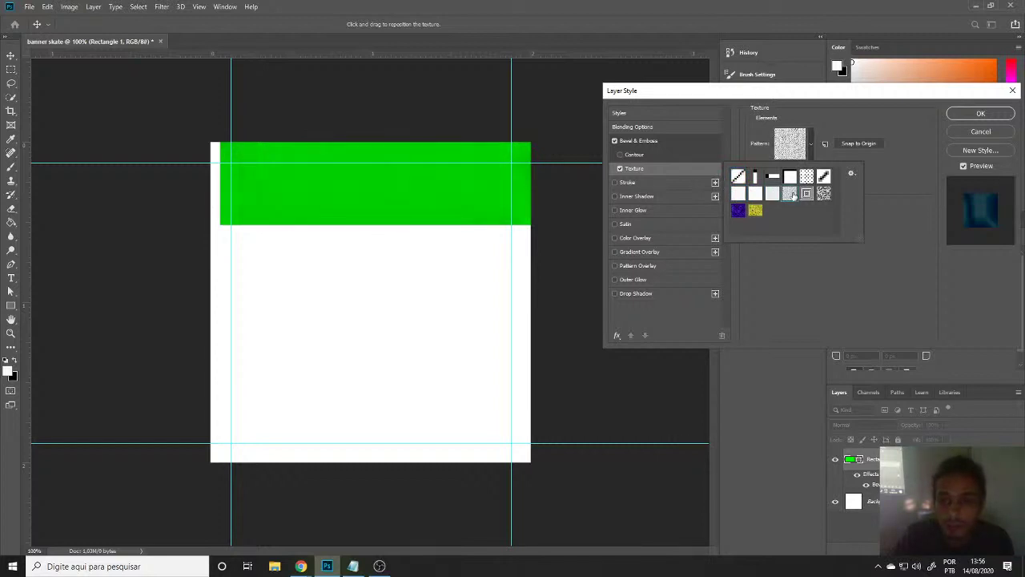
pyautogui.click(807, 194)
pyautogui.click(823, 194)
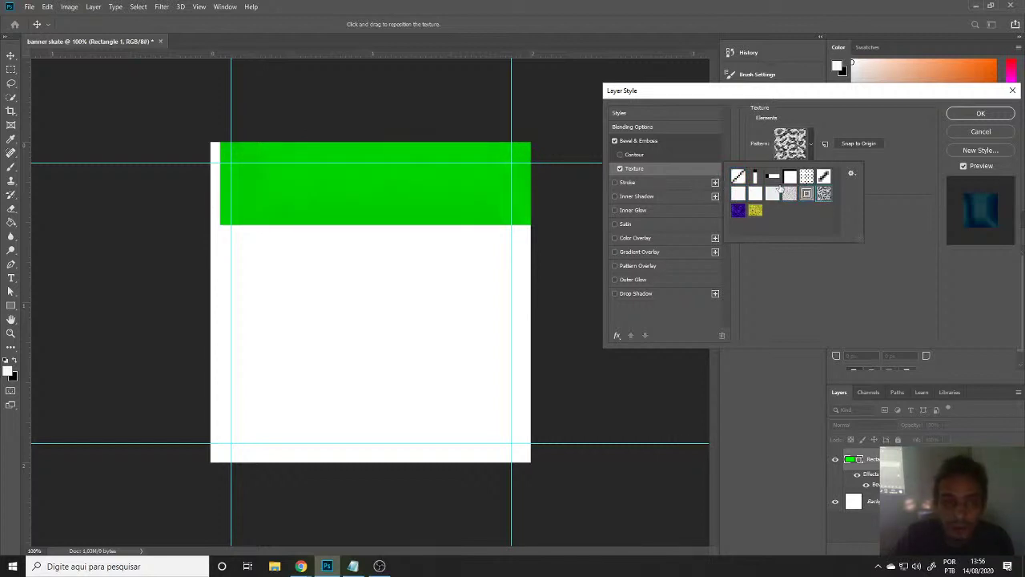
# Shrink the texture scale from 671% to about 25%, tweak its depth, and add Inner Shadow.
pyautogui.click(811, 142)
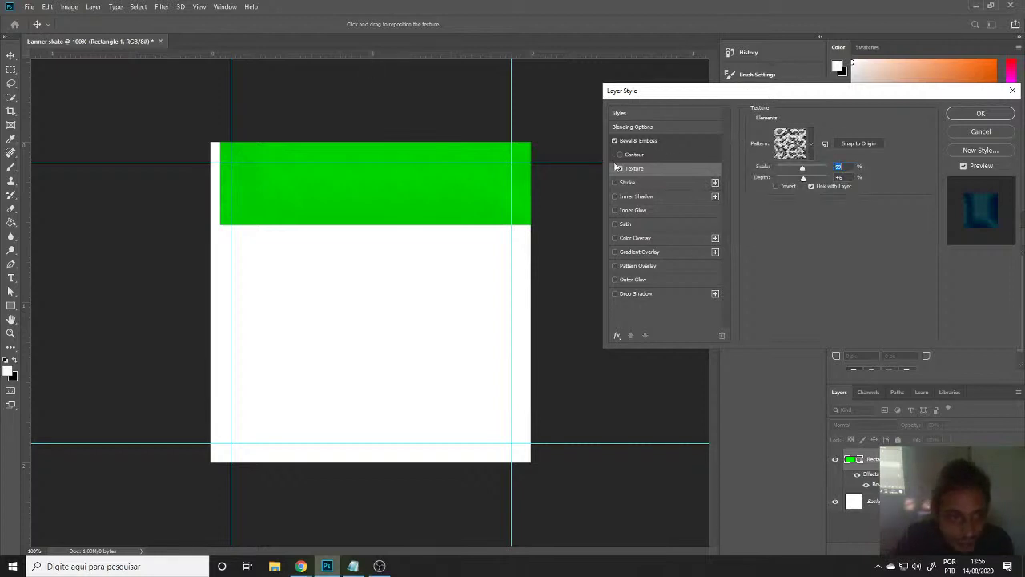
pyautogui.moveTo(808, 171)
pyautogui.mouseDown()
pyautogui.moveTo(780, 169)
pyautogui.moveTo(834, 166)
pyautogui.mouseUp()
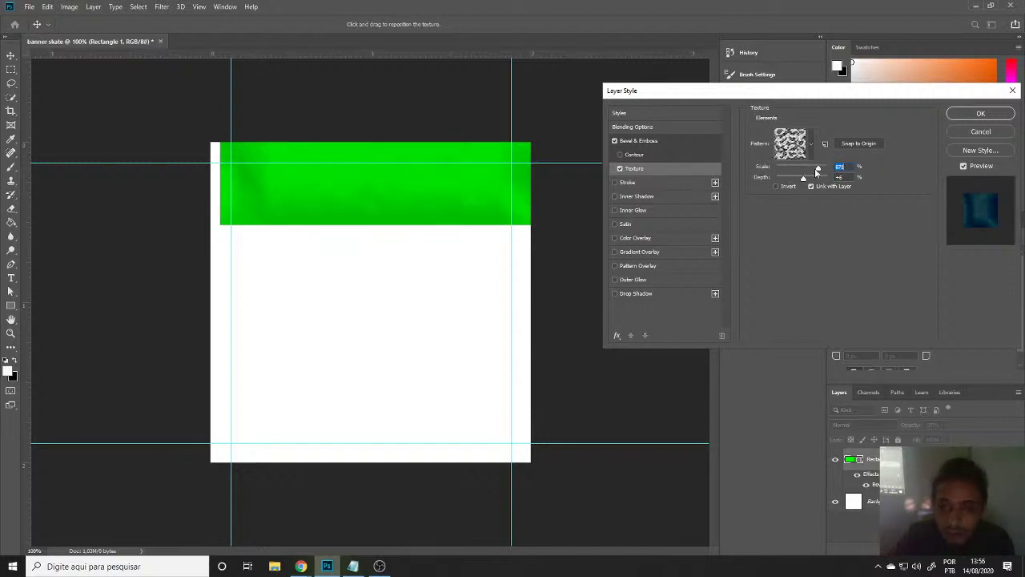
pyautogui.moveTo(804, 178); pyautogui.dragTo(811, 179)
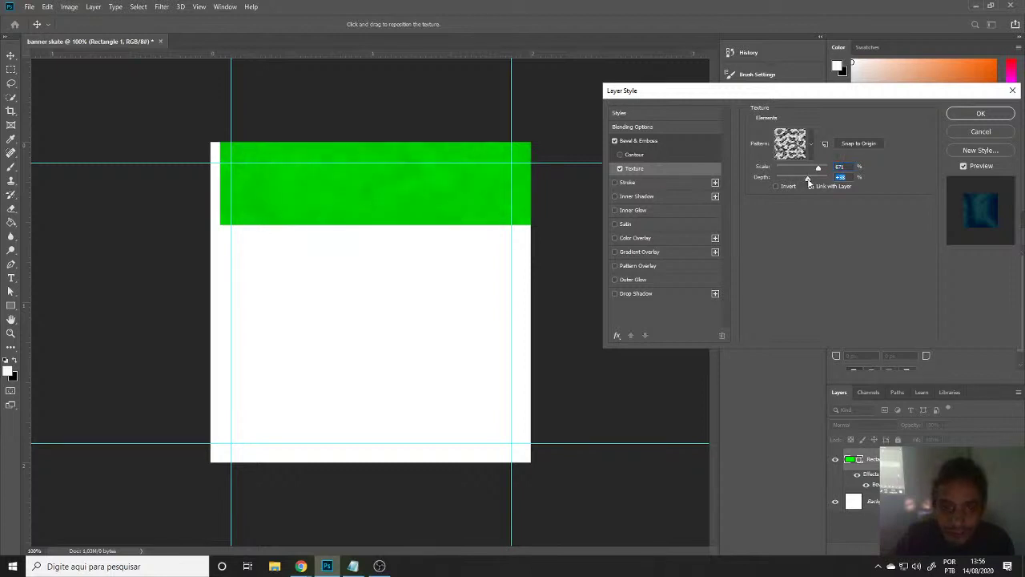
pyautogui.click(615, 197)
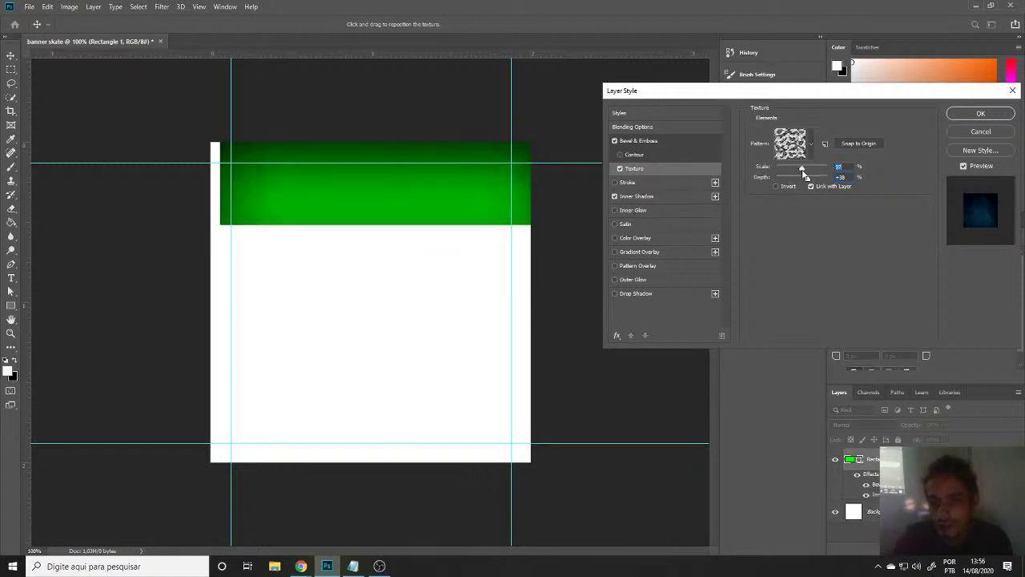
pyautogui.moveTo(802, 169); pyautogui.dragTo(777, 173)
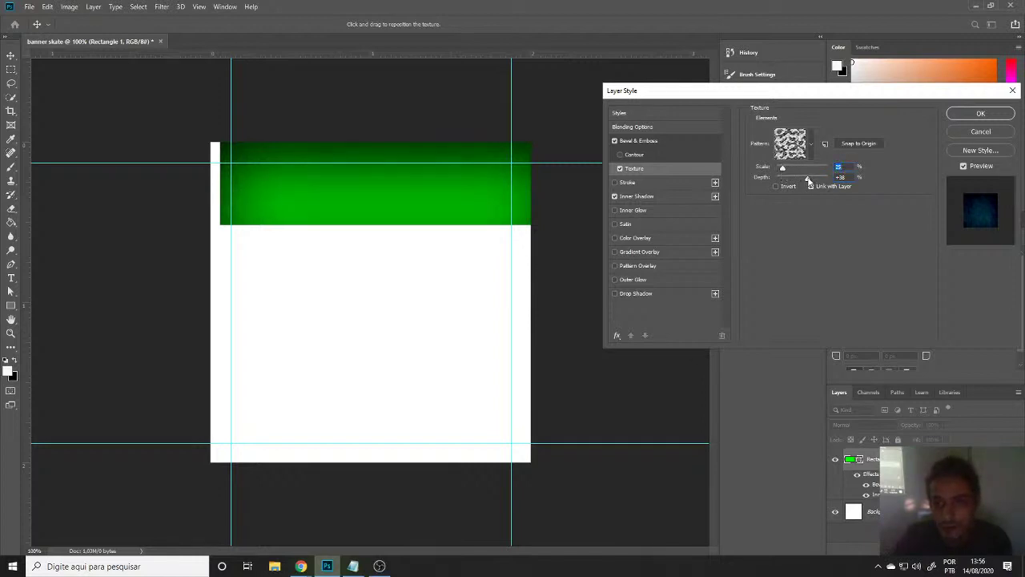
pyautogui.moveTo(809, 182)
pyautogui.mouseDown()
pyautogui.moveTo(791, 181)
pyautogui.moveTo(818, 180)
pyautogui.moveTo(808, 184)
pyautogui.mouseUp()
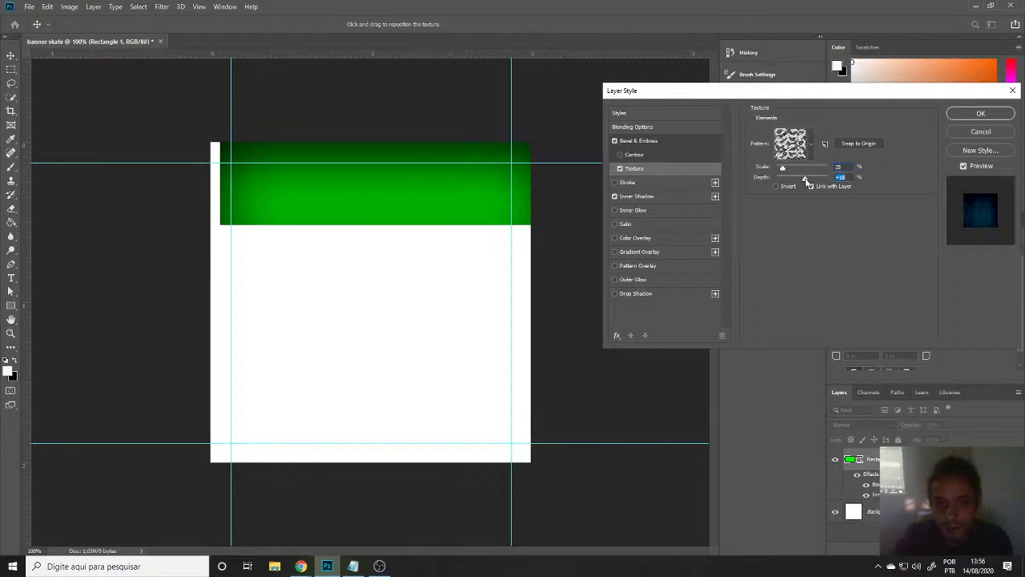